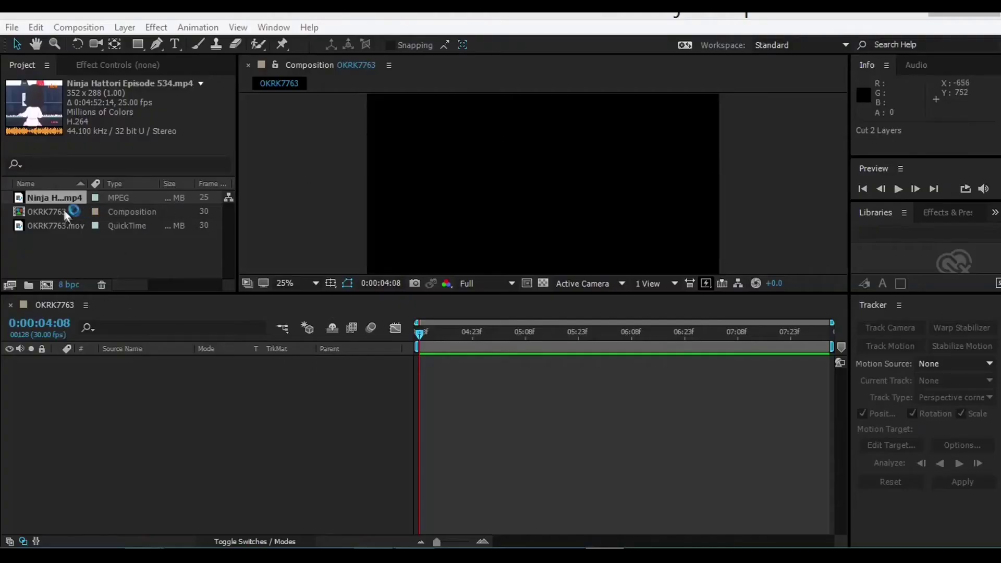
# - Create a new composition from the OKRK7763.mov footage and close the timeline of the old OKRK7763 composition
pyautogui.click(62, 211)
pyautogui.click(63, 223)
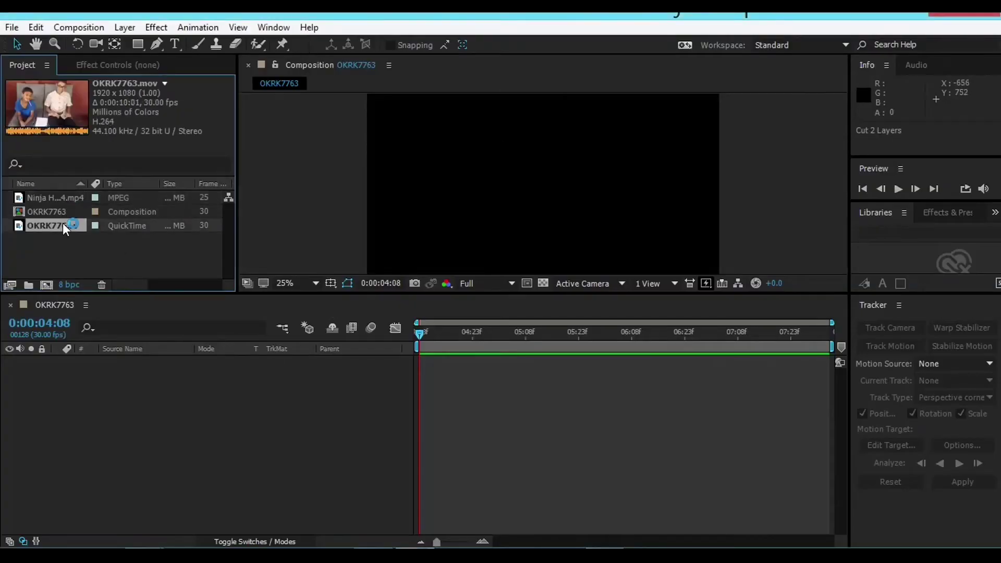
pyautogui.moveTo(63, 223); pyautogui.dragTo(46, 285)
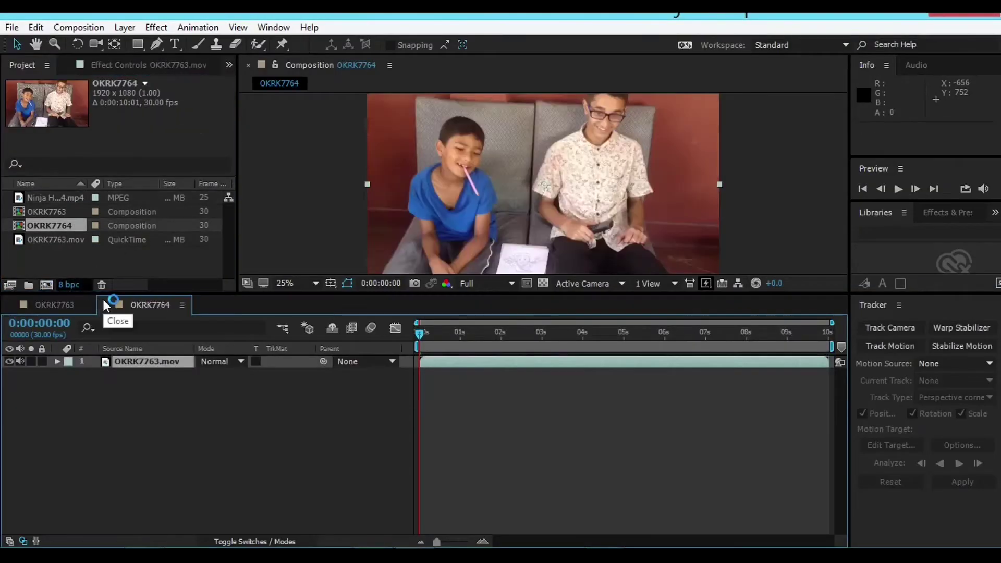
pyautogui.click(10, 305)
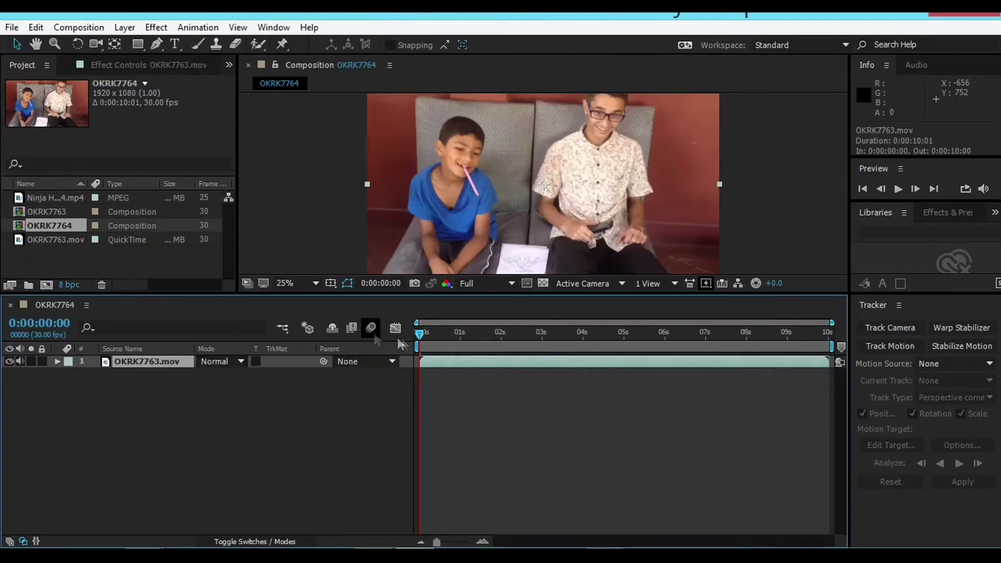
# - Set the work area from 0:00:04:04 to 0:00:08:00 around the monitor shot and trim the composition to it
pyautogui.moveTo(419, 333); pyautogui.dragTo(590, 334)
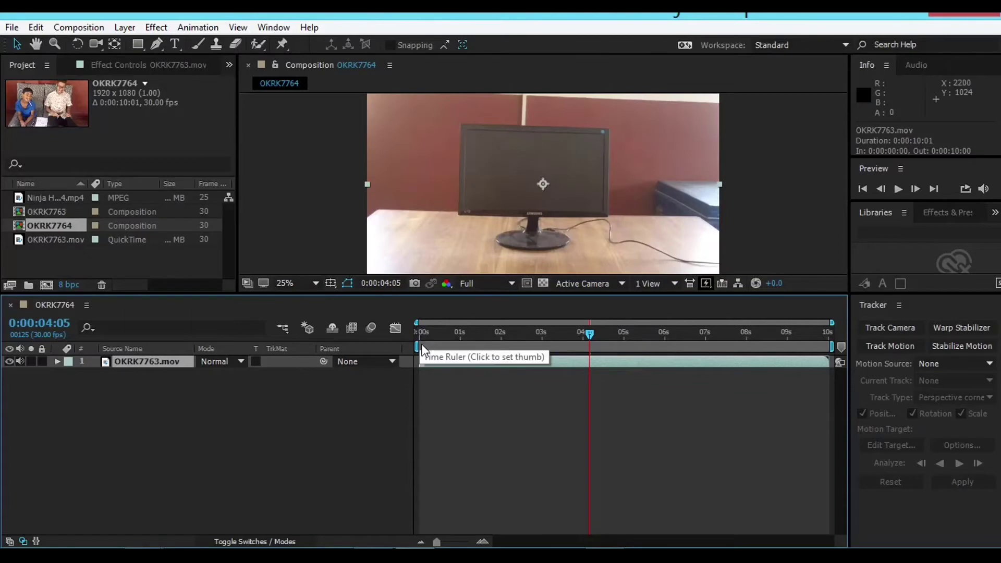
pyautogui.moveTo(417, 347); pyautogui.dragTo(758, 345)
pyautogui.moveTo(827, 345); pyautogui.dragTo(748, 347)
pyautogui.moveTo(605, 336); pyautogui.dragTo(743, 334)
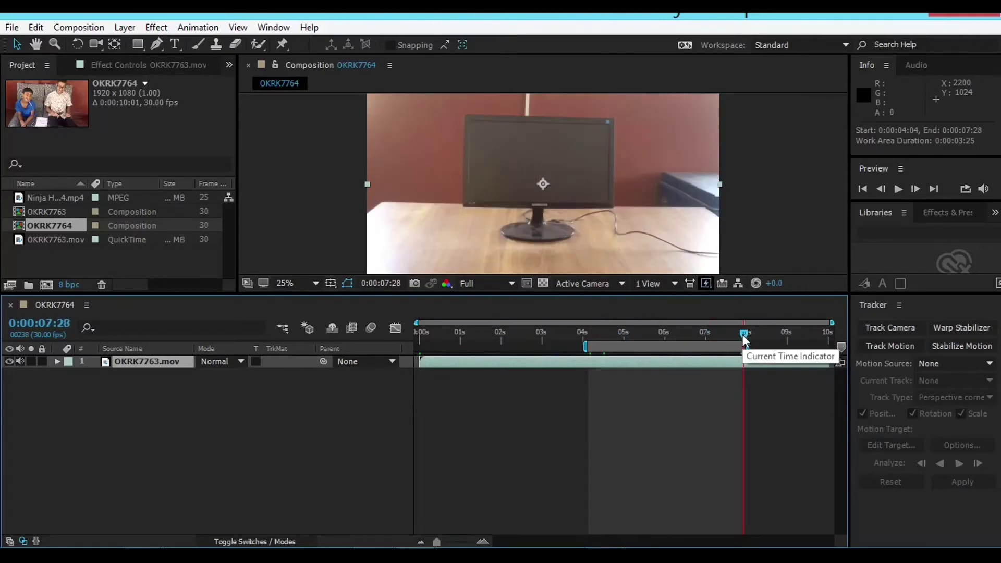
pyautogui.click(751, 346)
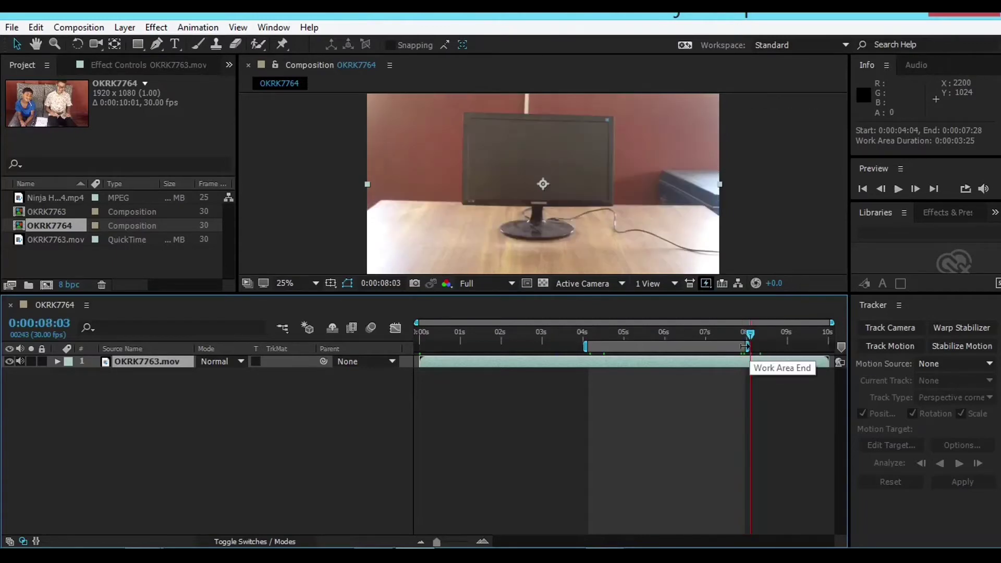
pyautogui.moveTo(750, 346); pyautogui.dragTo(753, 342)
pyautogui.click(747, 333)
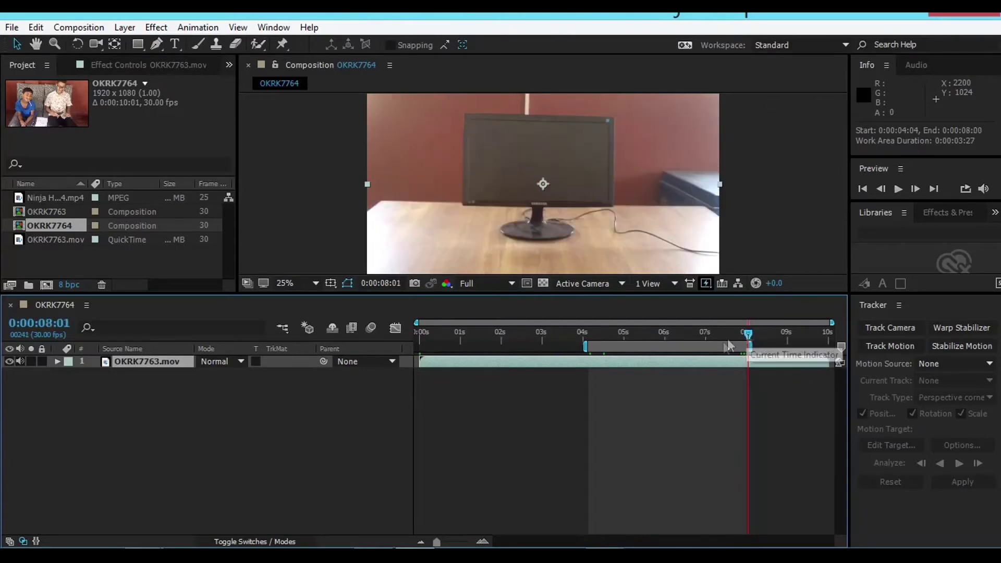
pyautogui.rightClick(705, 349)
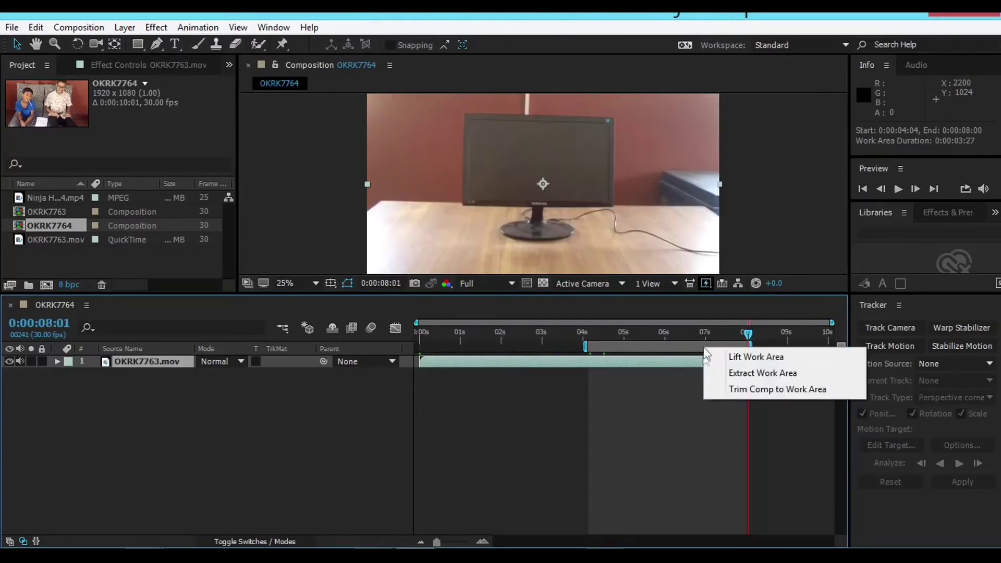
pyautogui.click(723, 388)
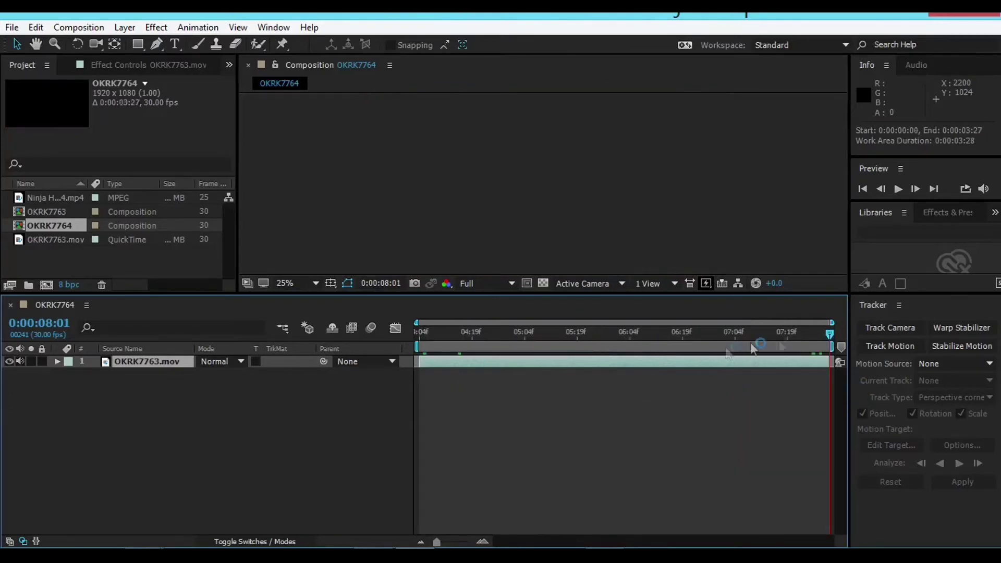
# - Set the work area start to 0:00:04:06 and trim the composition to the work area again
pyautogui.moveTo(752, 338); pyautogui.dragTo(856, 374)
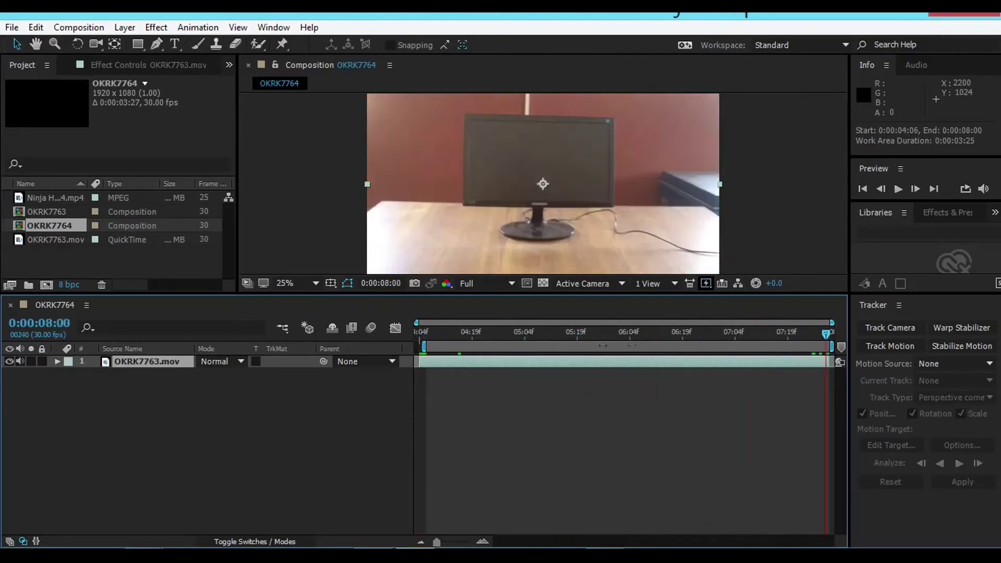
pyautogui.rightClick(449, 344)
pyautogui.click(522, 389)
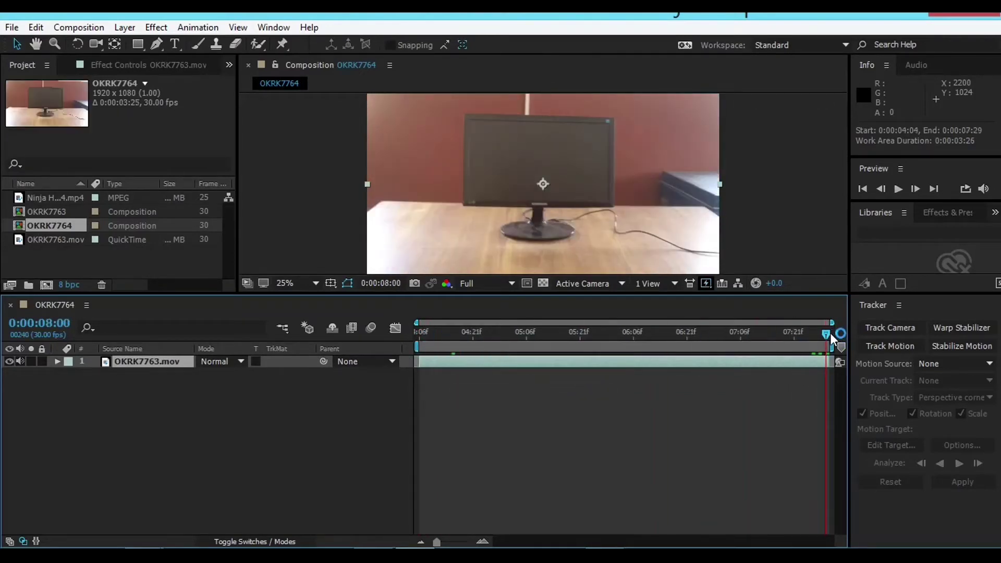
# - Start a motion track on the OKRK7763.mov layer at its first frame, with the track type set to Perspective corner pin
pyautogui.moveTo(831, 333); pyautogui.dragTo(334, 399)
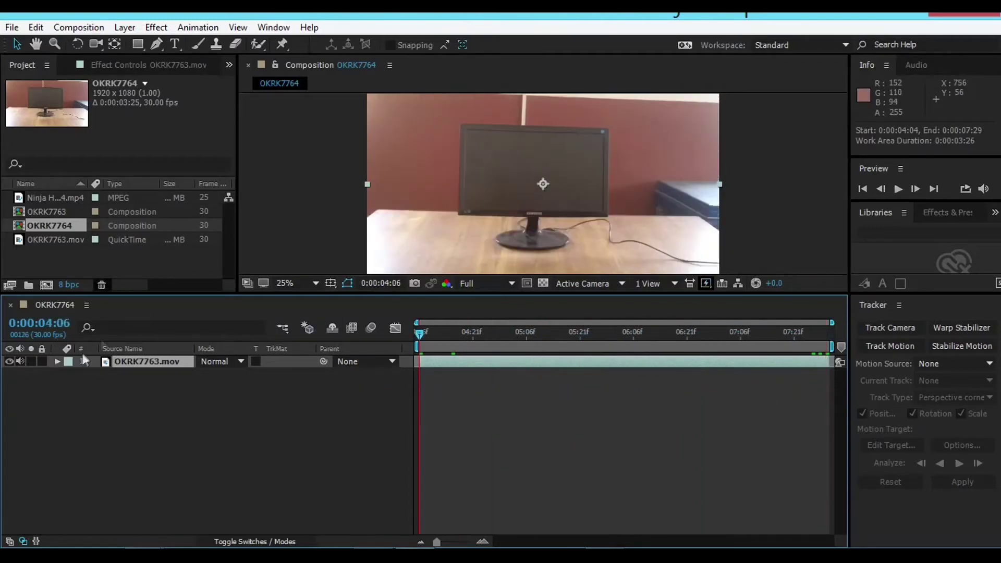
pyautogui.doubleClick(134, 363)
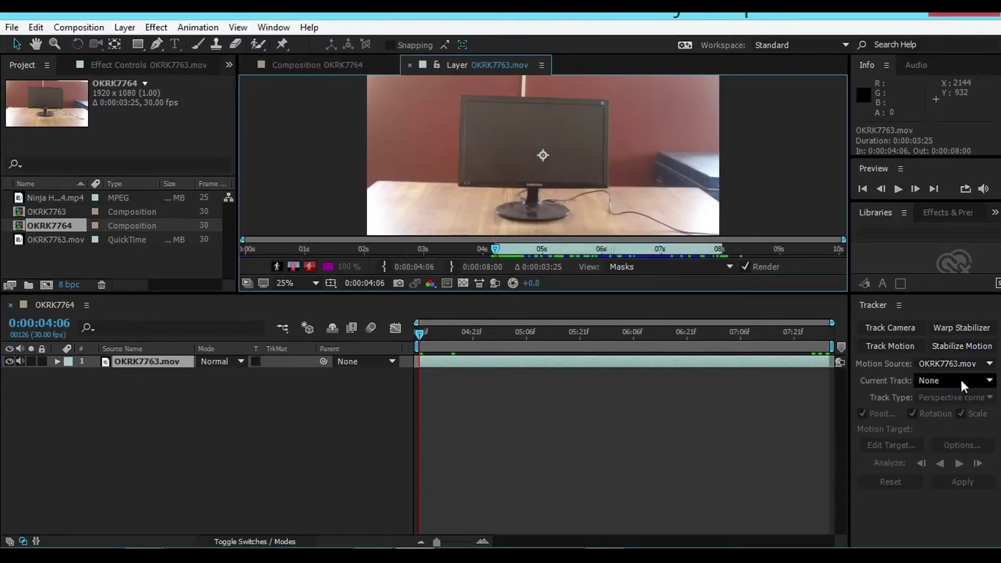
pyautogui.click(895, 346)
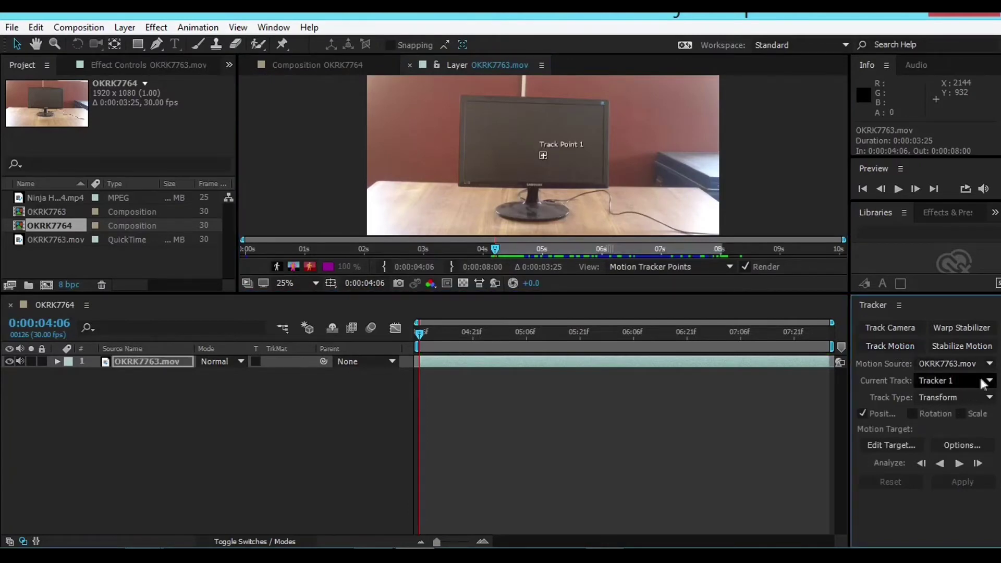
pyautogui.click(950, 399)
pyautogui.click(917, 462)
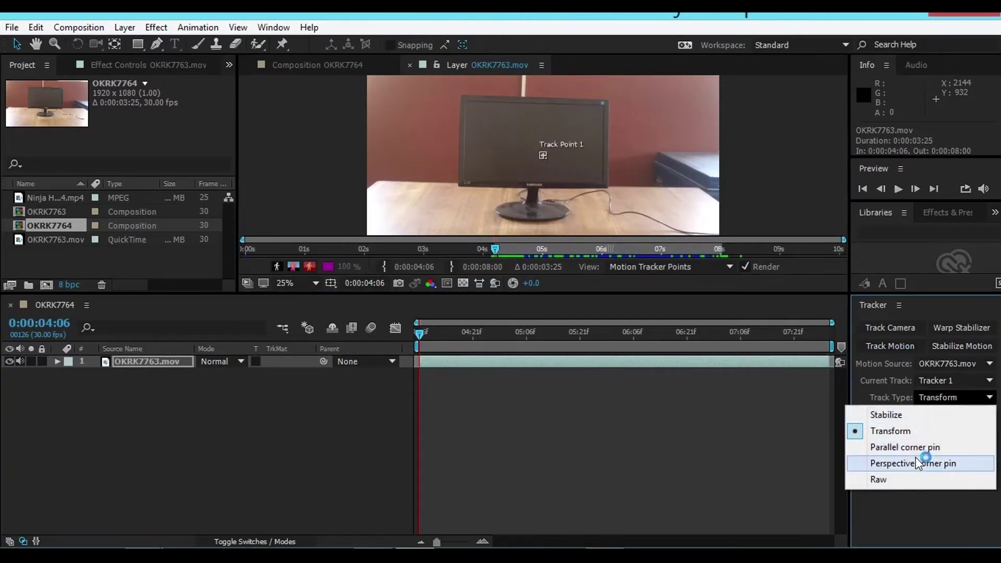
pyautogui.scroll(4, 534, 166)
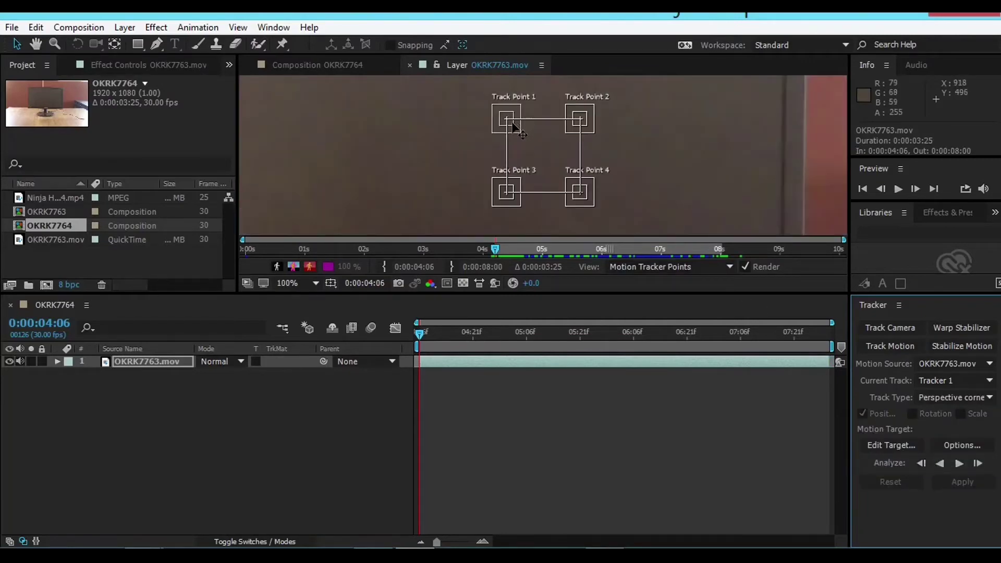
pyautogui.moveTo(513, 124); pyautogui.dragTo(481, 115)
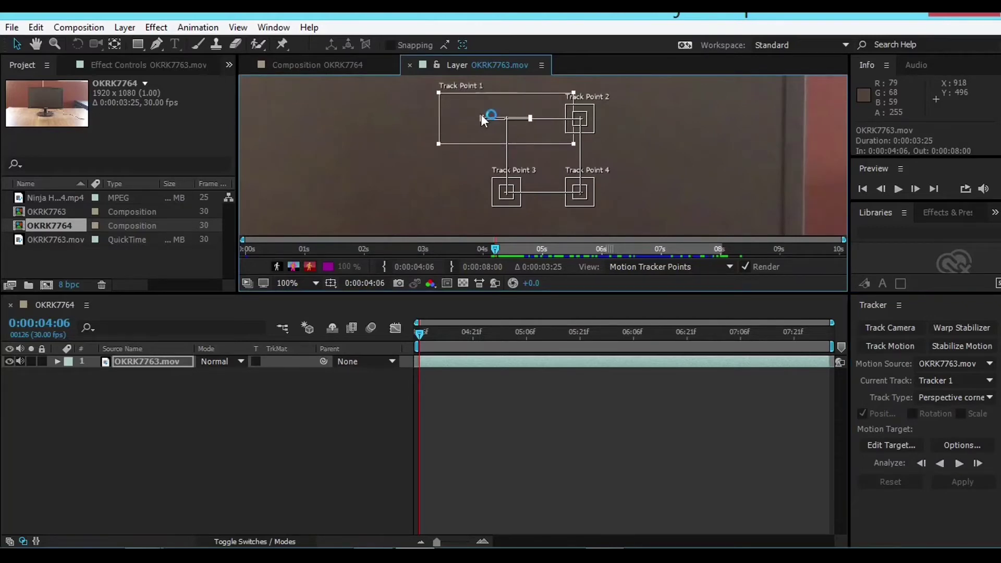
pyautogui.hotkey('ctrl', 'z')
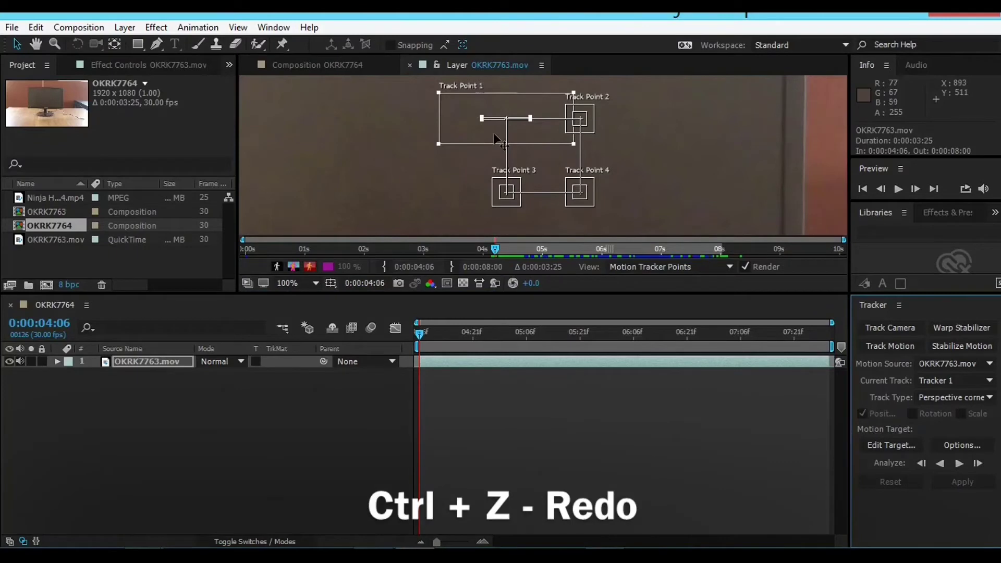
pyautogui.hotkey('ctrl', 'z')
pyautogui.hotkey('ctrl', 'z')
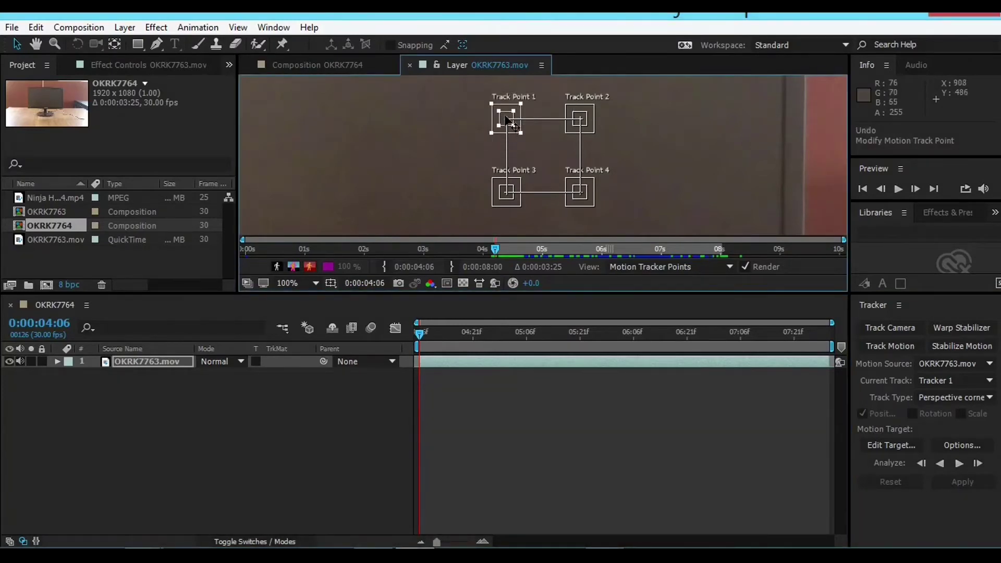
# - Place Track Point 1 on the monitor's upper-left screen corner and Track Point 2 on its upper-right corner
pyautogui.moveTo(502, 122); pyautogui.dragTo(452, 206)
pyautogui.scroll(-1, 480, 198)
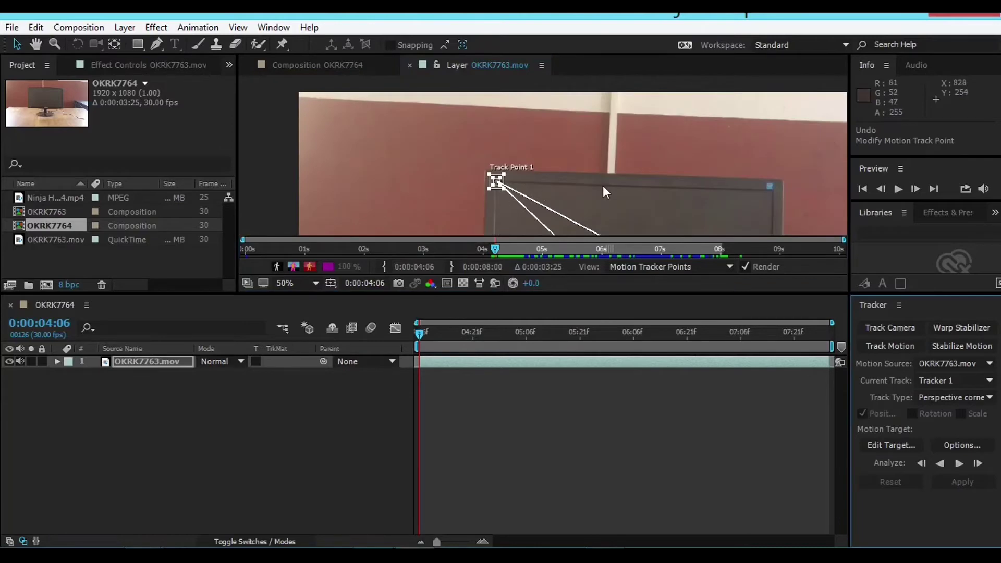
pyautogui.scroll(-1, 603, 193)
pyautogui.press('h')
pyautogui.moveTo(533, 169); pyautogui.dragTo(485, 116)
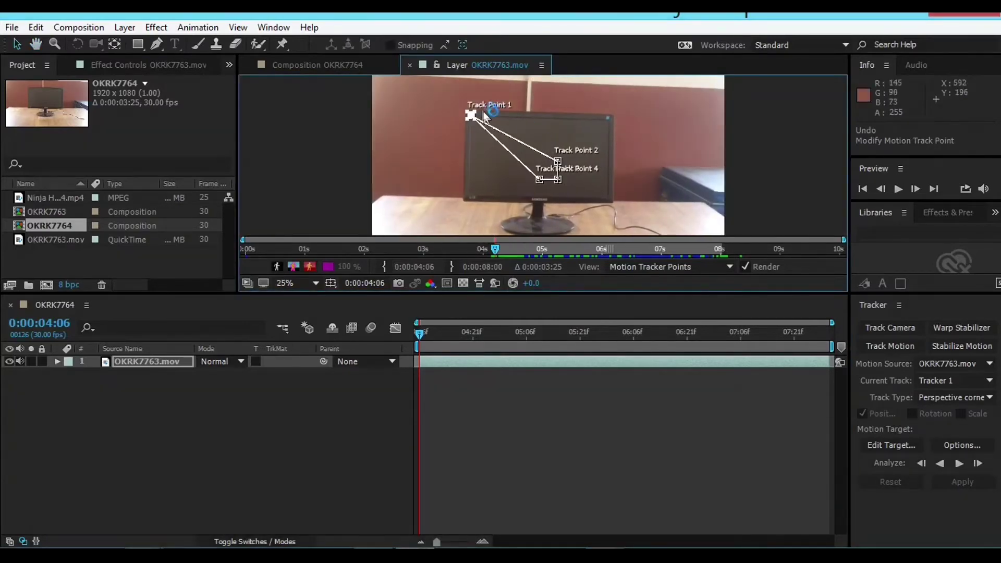
pyautogui.scroll(1, 584, 149)
pyautogui.moveTo(635, 176); pyautogui.dragTo(558, 104)
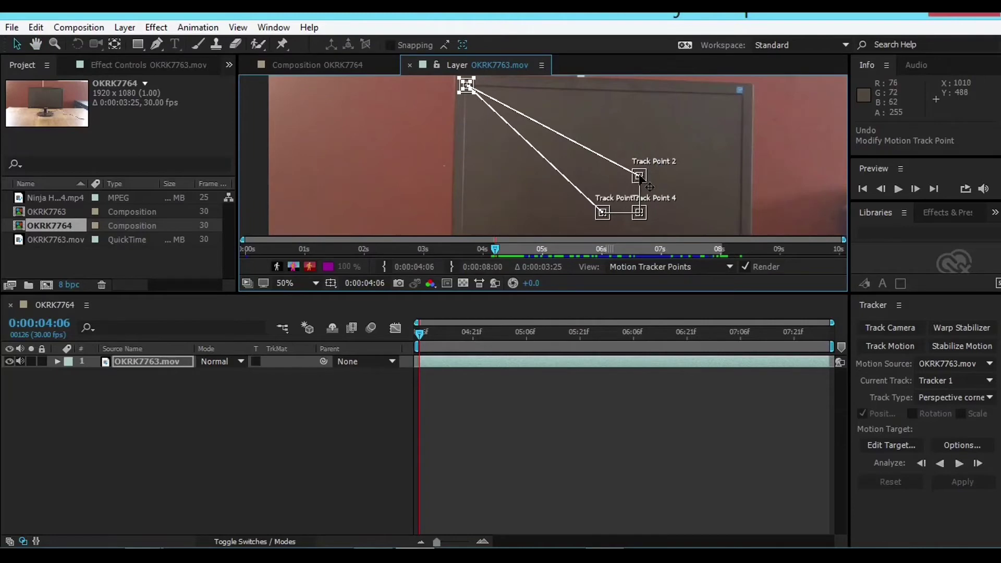
pyautogui.moveTo(639, 177); pyautogui.dragTo(739, 94)
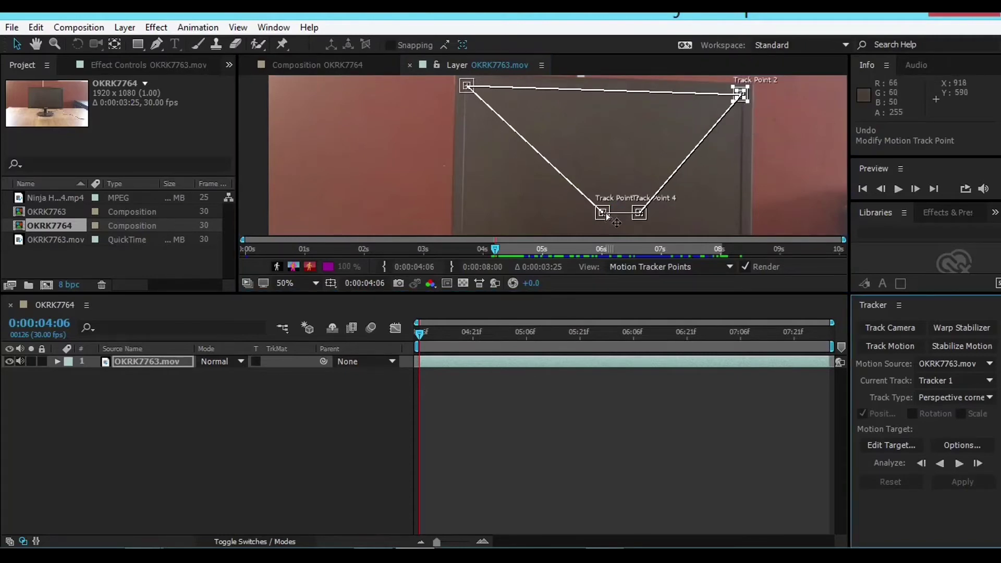
# - Place Track Points 3 and 4 on the monitor's lower-left and lower-right screen corners and enlarge their feature and search regions
pyautogui.moveTo(603, 215); pyautogui.dragTo(463, 154)
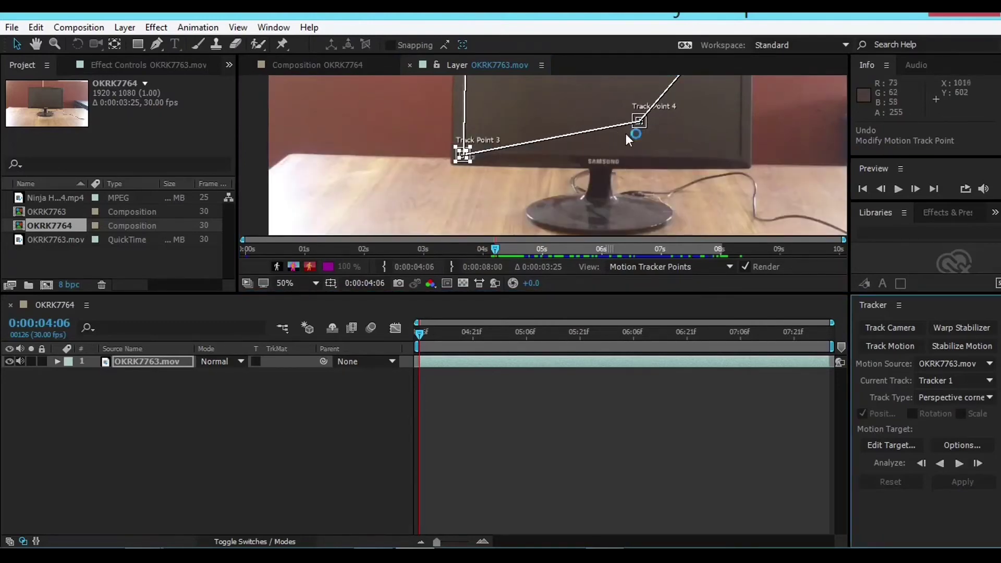
pyautogui.moveTo(640, 121); pyautogui.dragTo(741, 156)
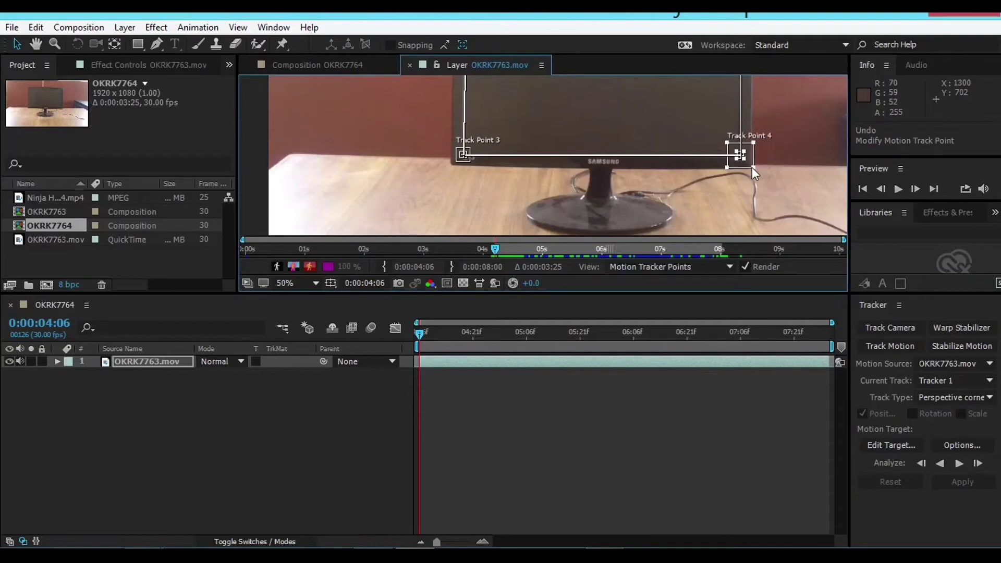
pyautogui.moveTo(759, 171); pyautogui.dragTo(754, 173)
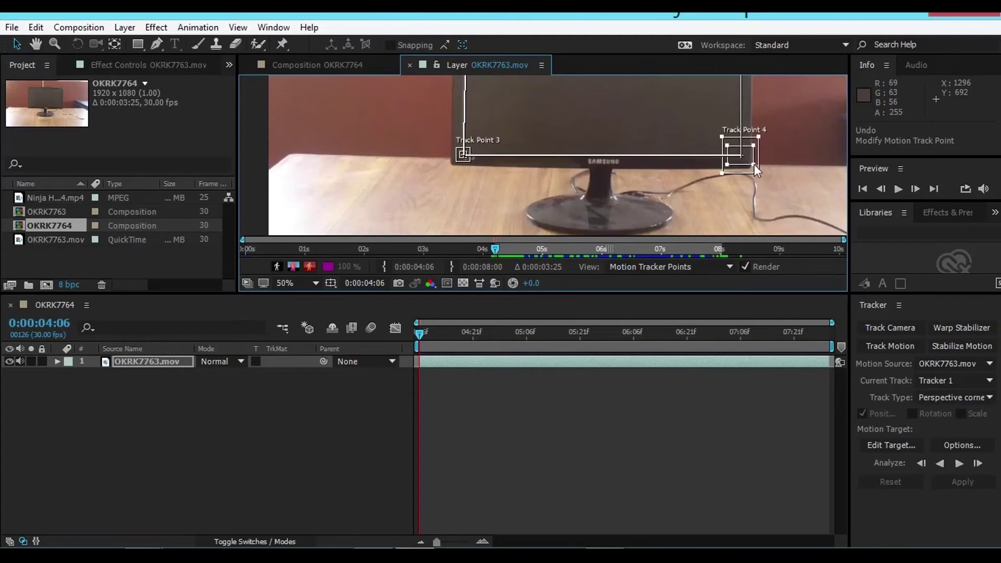
pyautogui.click(463, 158)
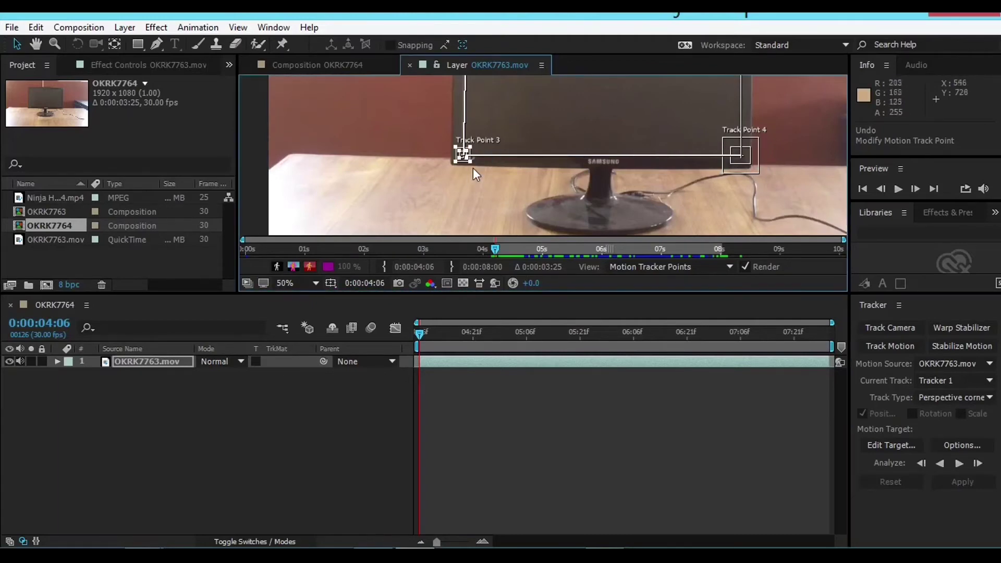
pyautogui.moveTo(472, 163)
pyautogui.mouseDown()
pyautogui.moveTo(484, 174)
pyautogui.moveTo(474, 165)
pyautogui.mouseUp()
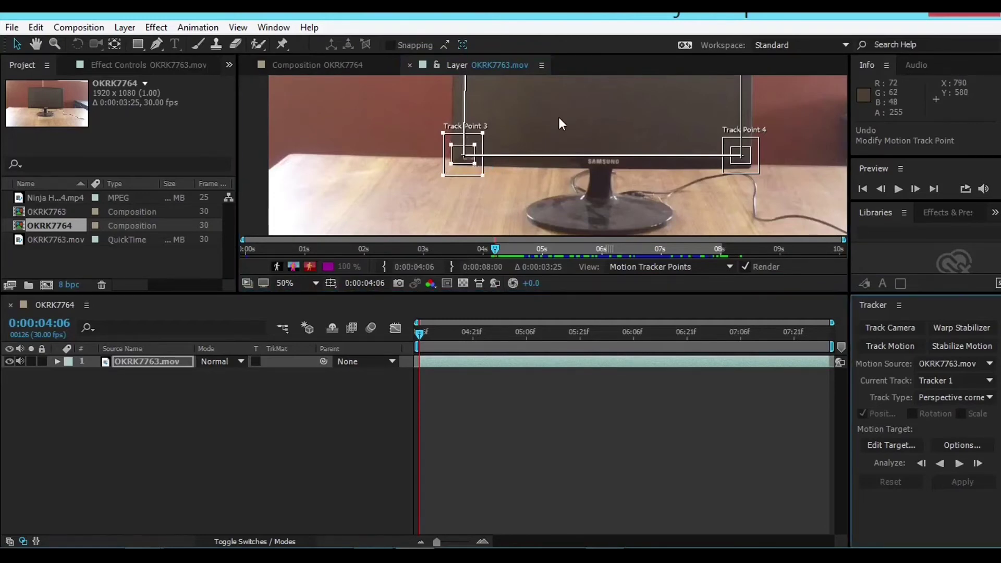
# - Enlarge the feature and search regions of Track Points 1 and 2 around the monitor's upper corners
pyautogui.moveTo(559, 117); pyautogui.dragTo(564, 252)
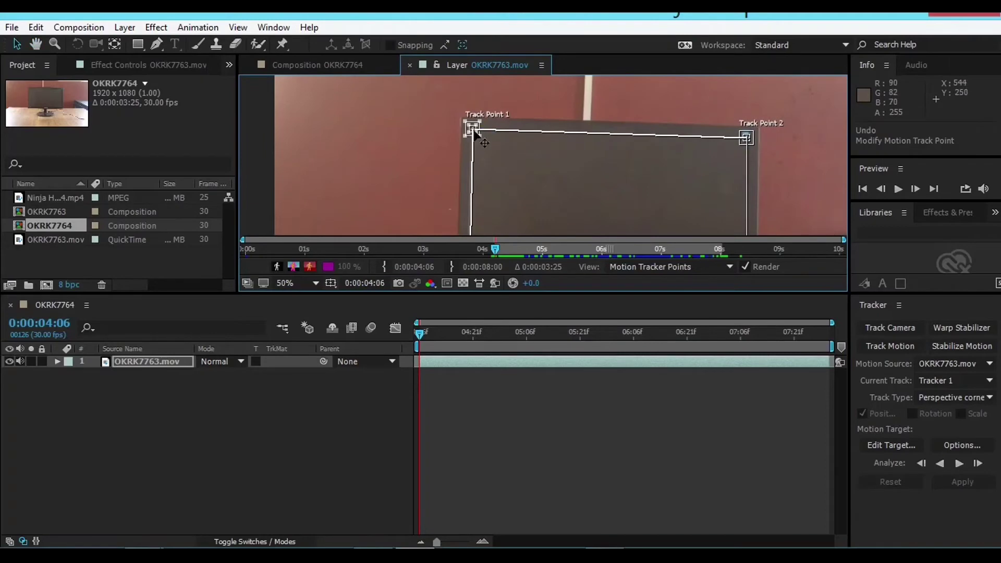
pyautogui.moveTo(475, 133); pyautogui.dragTo(490, 149)
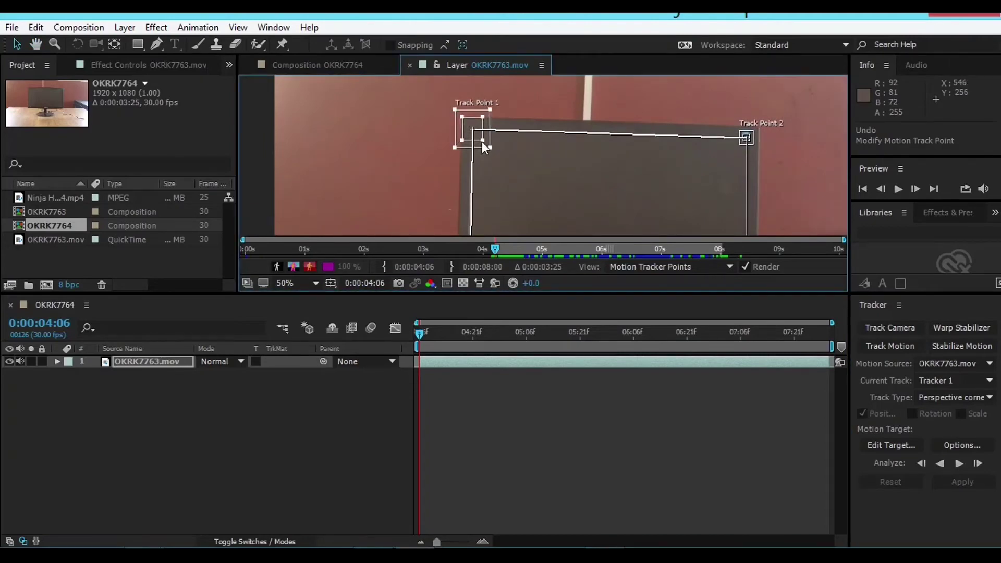
pyautogui.click(746, 137)
pyautogui.moveTo(752, 143)
pyautogui.mouseDown()
pyautogui.moveTo(753, 162)
pyautogui.moveTo(760, 149)
pyautogui.moveTo(771, 154)
pyautogui.moveTo(755, 140)
pyautogui.moveTo(760, 150)
pyautogui.mouseUp()
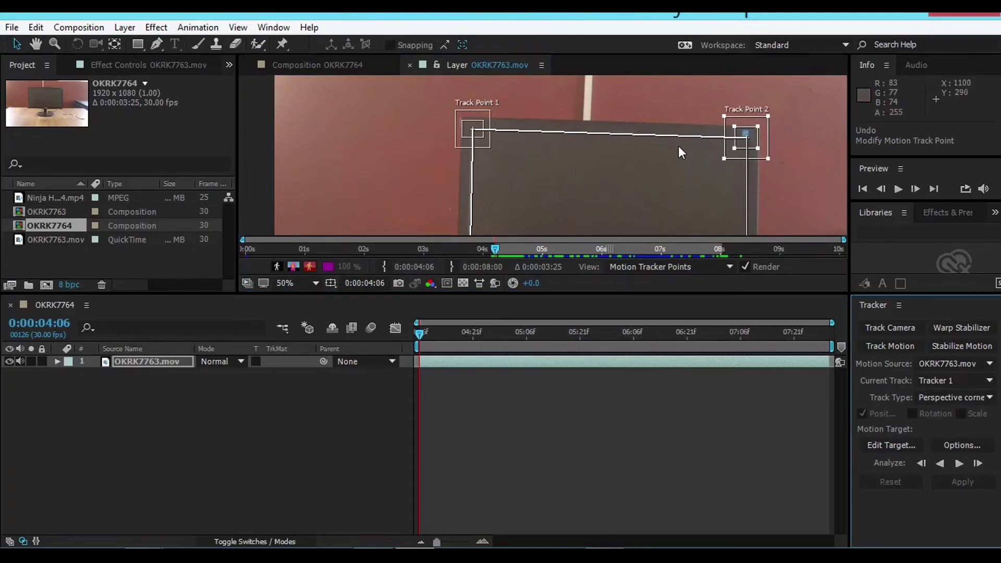
# - Analyze the four track points forward through the whole trimmed clip
pyautogui.press('space')
pyautogui.moveTo(675, 171); pyautogui.dragTo(640, 67)
pyautogui.scroll(-2, 590, 139)
pyautogui.moveTo(589, 139); pyautogui.dragTo(586, 146)
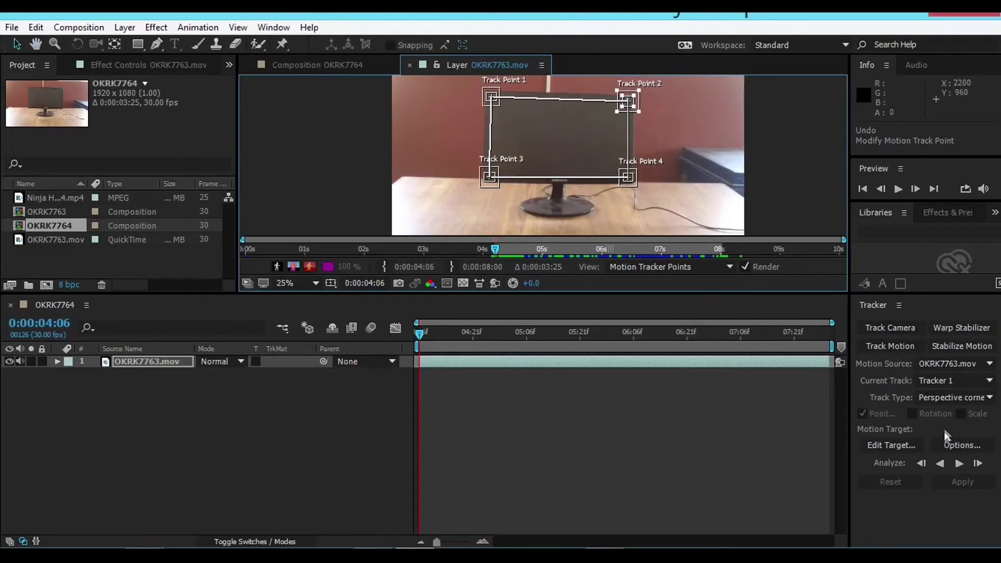
pyautogui.click(959, 464)
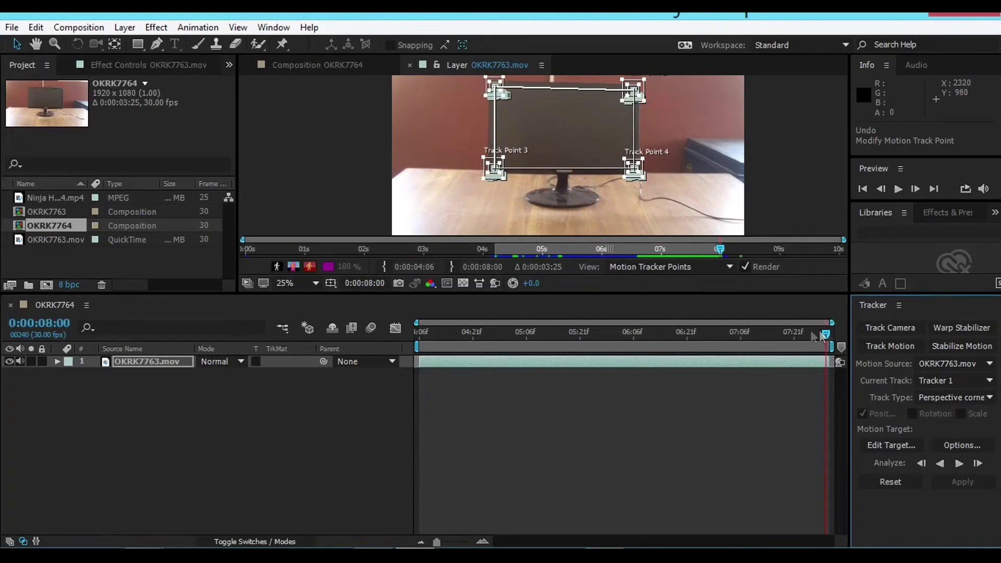
# - Return to the first frame at 0:00:04:06 and add the Ninja Hattori Episode 534.mp4 video as a layer above OKRK7763.mov
pyautogui.moveTo(829, 337); pyautogui.dragTo(405, 286)
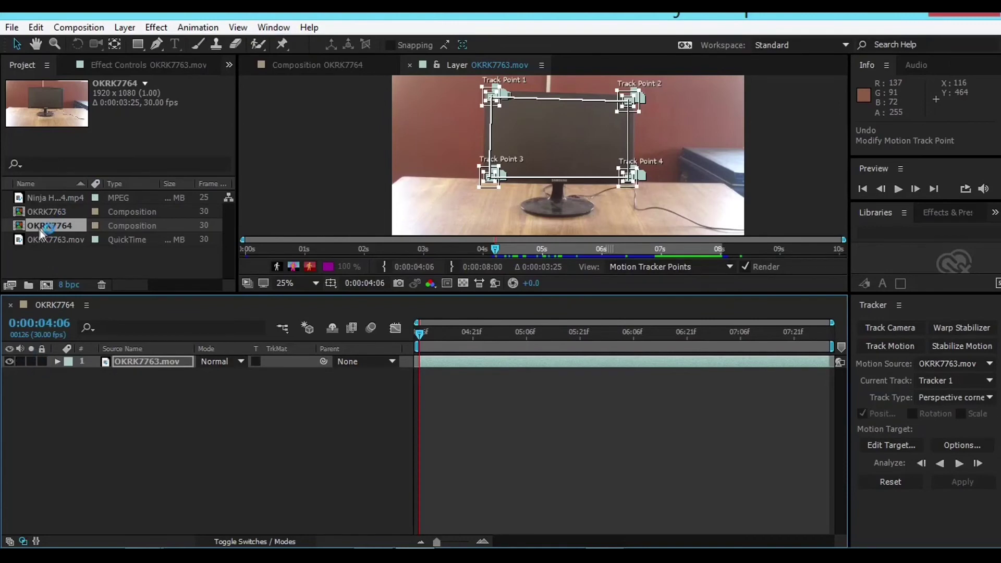
pyautogui.click(49, 199)
pyautogui.moveTo(50, 197); pyautogui.dragTo(133, 359)
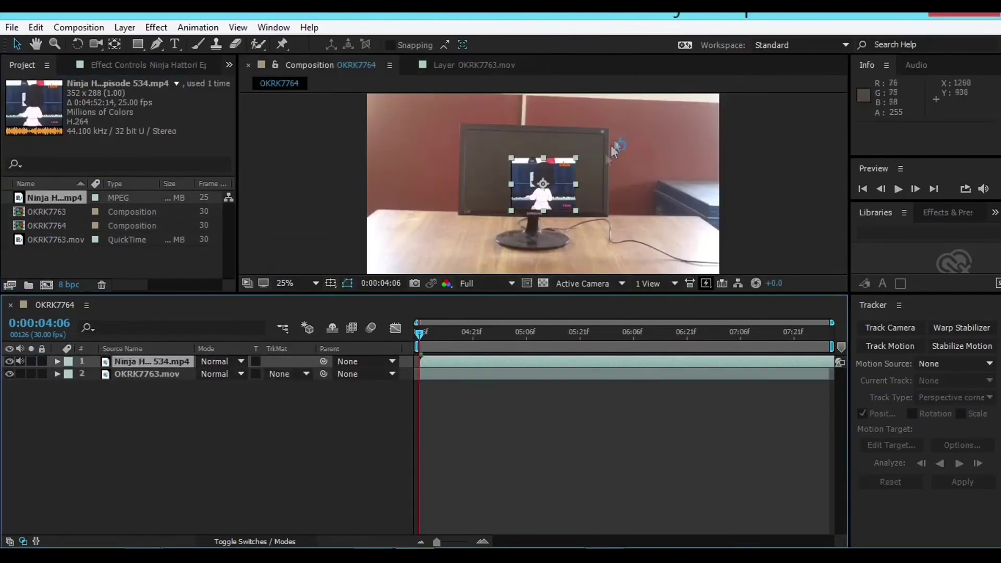
# - Open the OKRK7763.mov layer's track and set its motion target to the Ninja Hattori Episode 534.mp4 layer
pyautogui.click(152, 374)
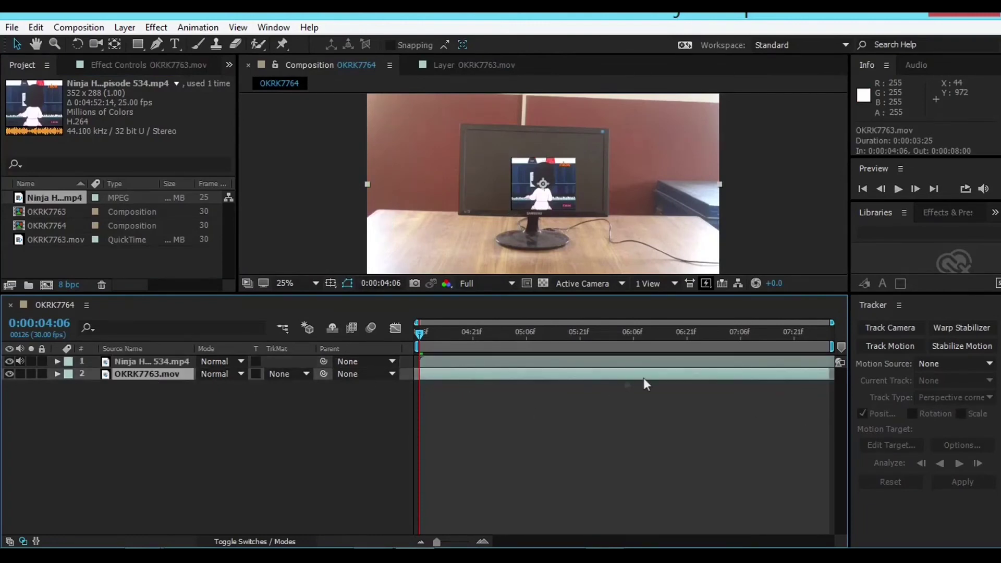
pyautogui.doubleClick(130, 376)
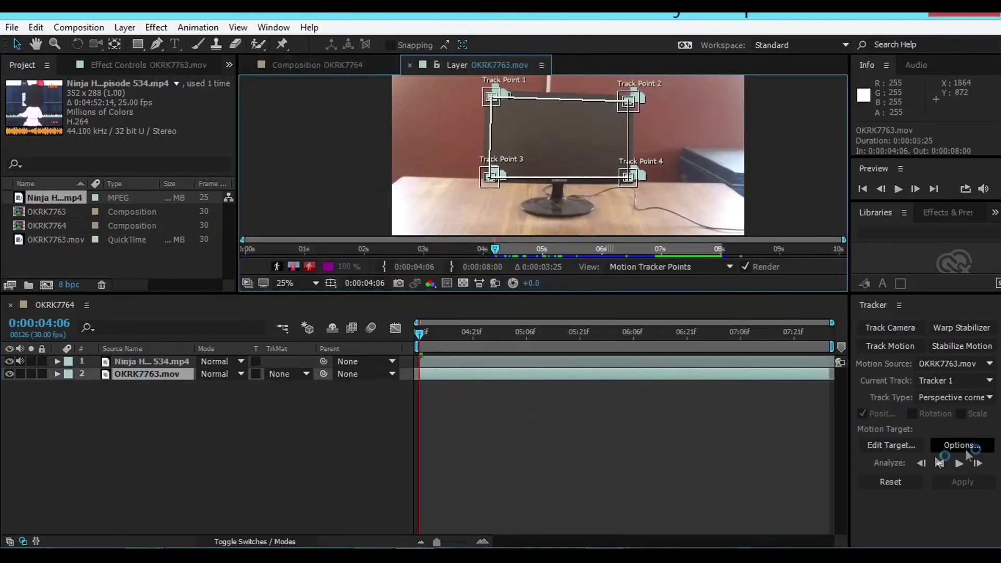
pyautogui.click(904, 448)
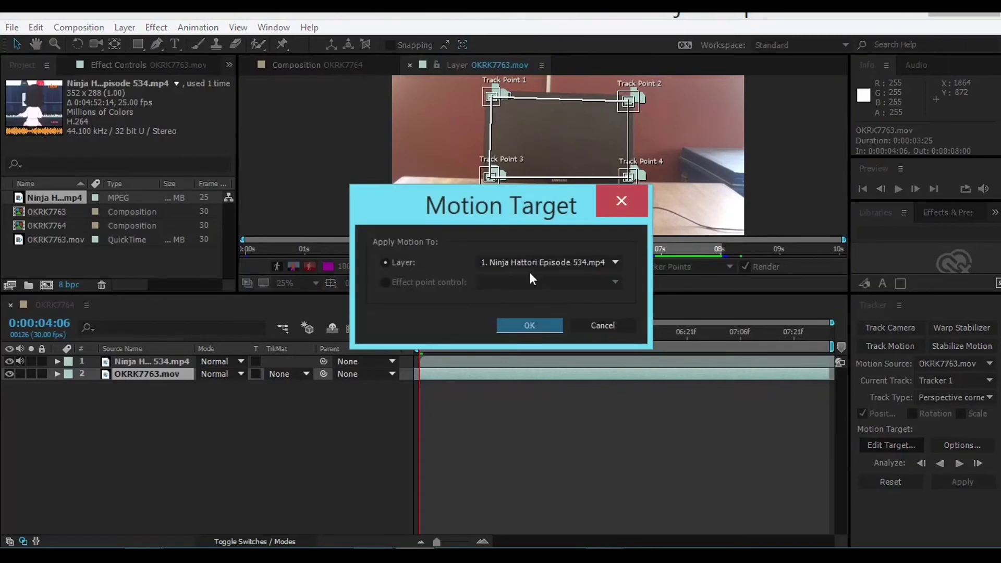
pyautogui.click(536, 262)
pyautogui.click(536, 262)
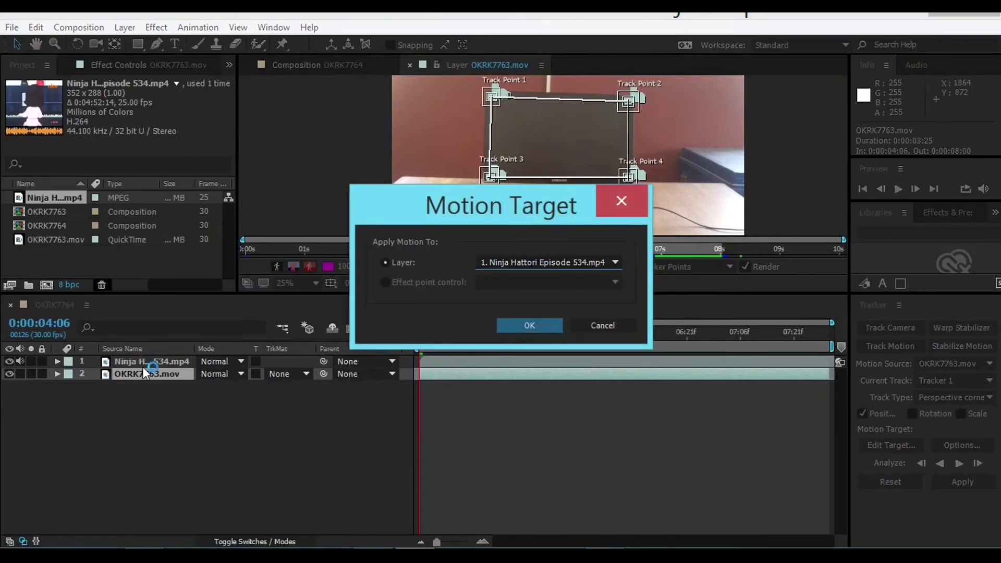
pyautogui.click(518, 330)
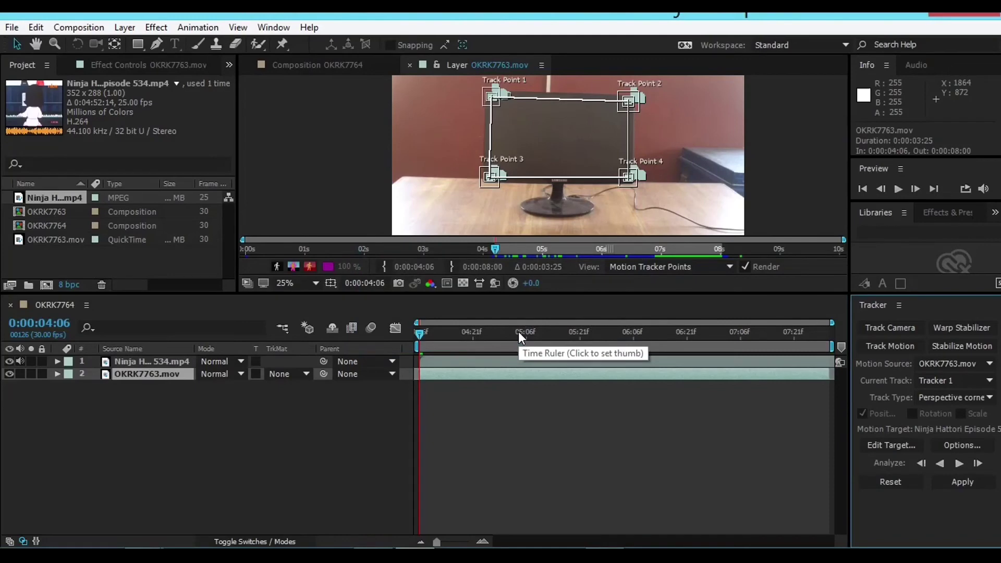
# - Apply the perspective corner pin tracking data to the Ninja Hattori layer and collapse its properties
pyautogui.click(974, 481)
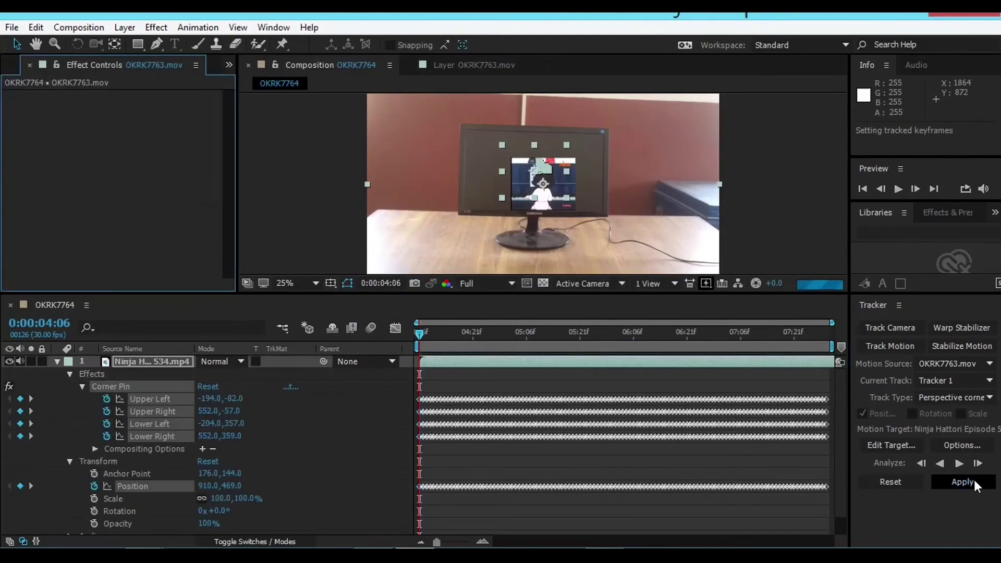
pyautogui.click(57, 362)
pyautogui.moveTo(434, 346); pyautogui.dragTo(365, 381)
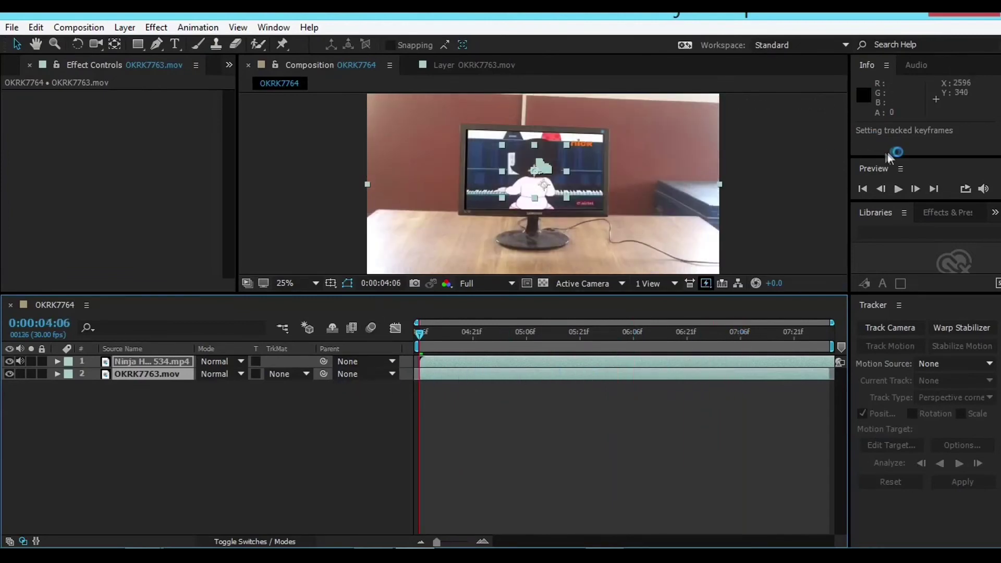
# - Preview the tracked screen replacement, stop playback and return to the first frame at 0:00:04:06
pyautogui.click(899, 189)
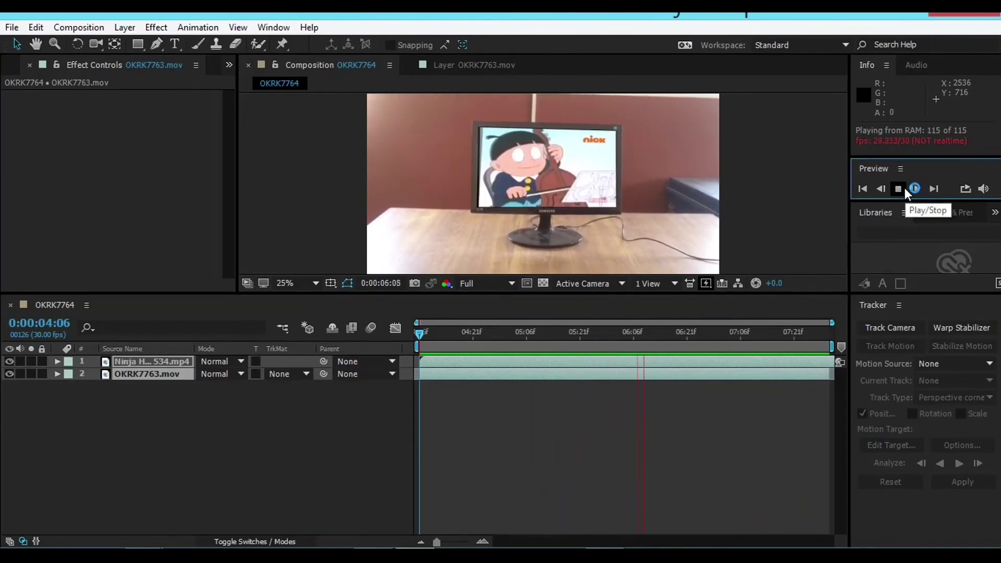
pyautogui.click(906, 187)
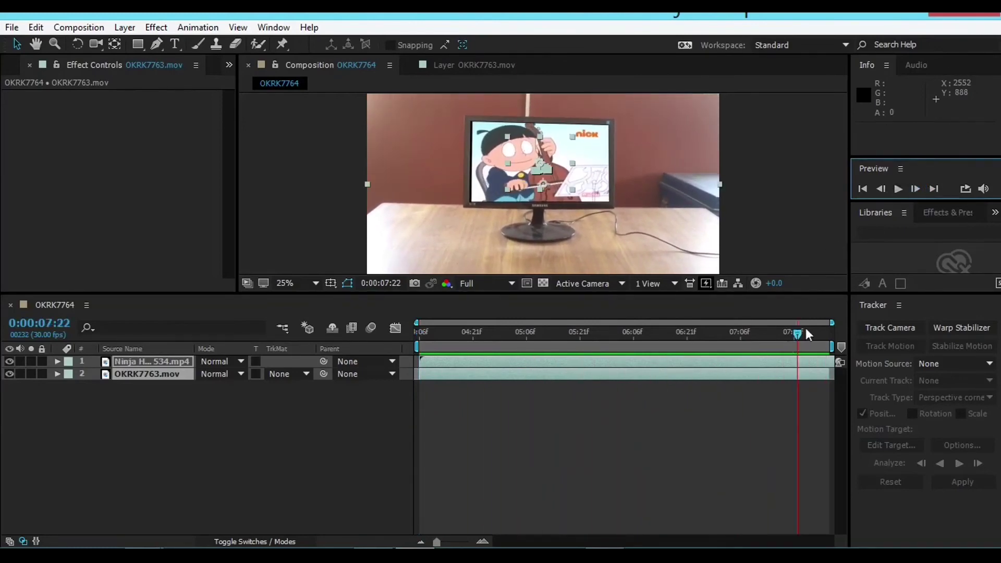
pyautogui.click(556, 332)
pyautogui.moveTo(475, 342); pyautogui.dragTo(373, 339)
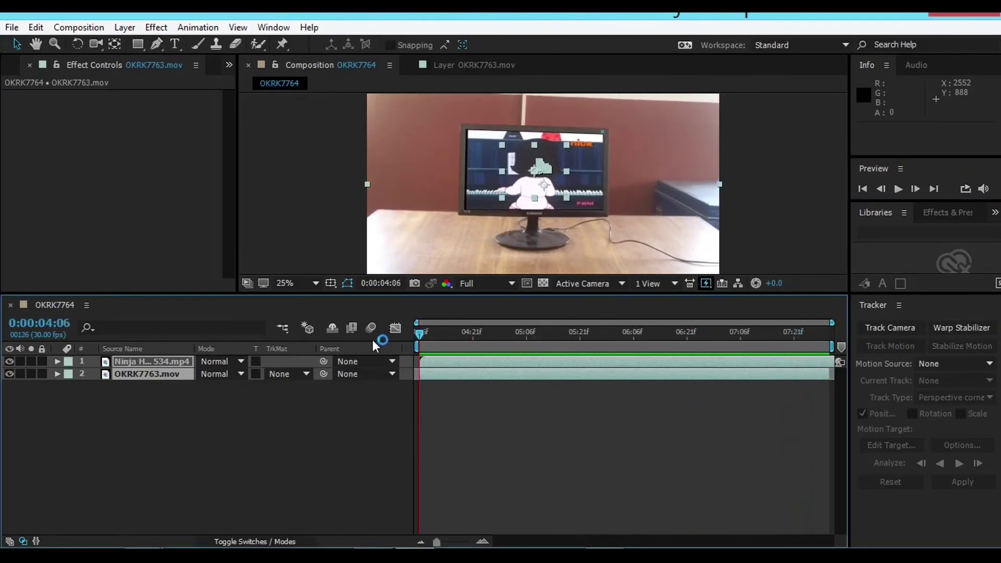
# - Set the blending mode of both selected layers to Screen and preview the composition from its first frame
pyautogui.click(221, 362)
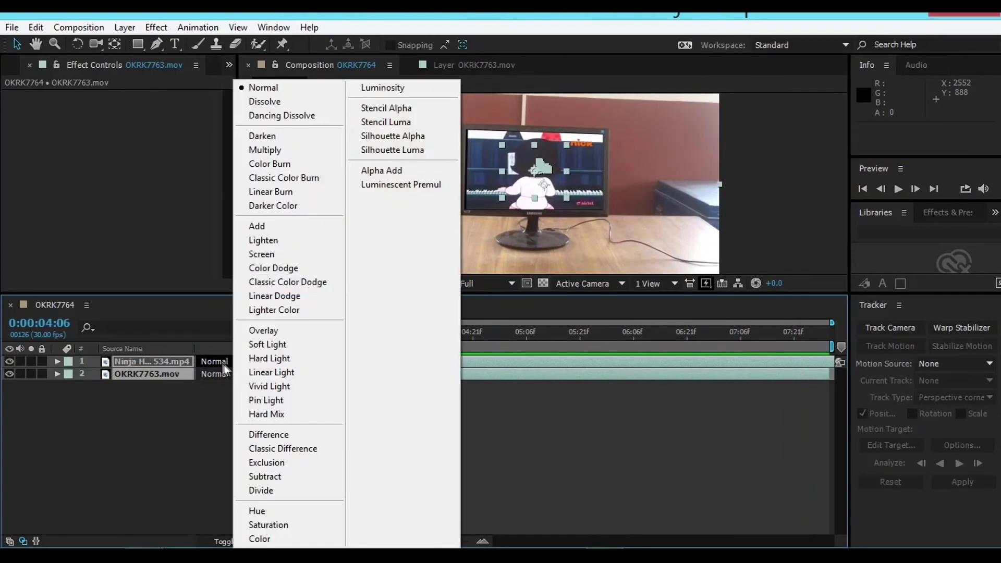
pyautogui.click(286, 255)
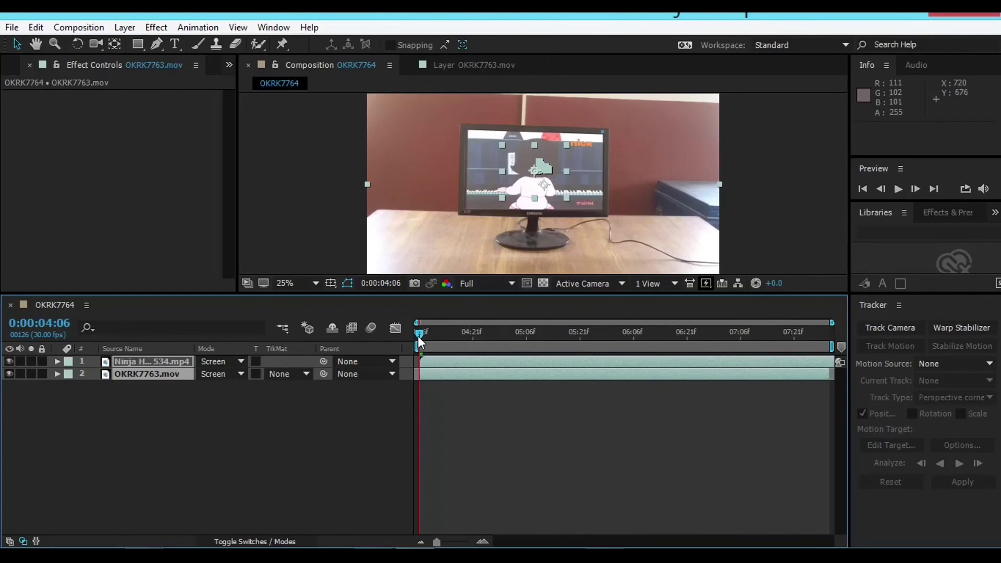
pyautogui.moveTo(420, 342); pyautogui.dragTo(335, 337)
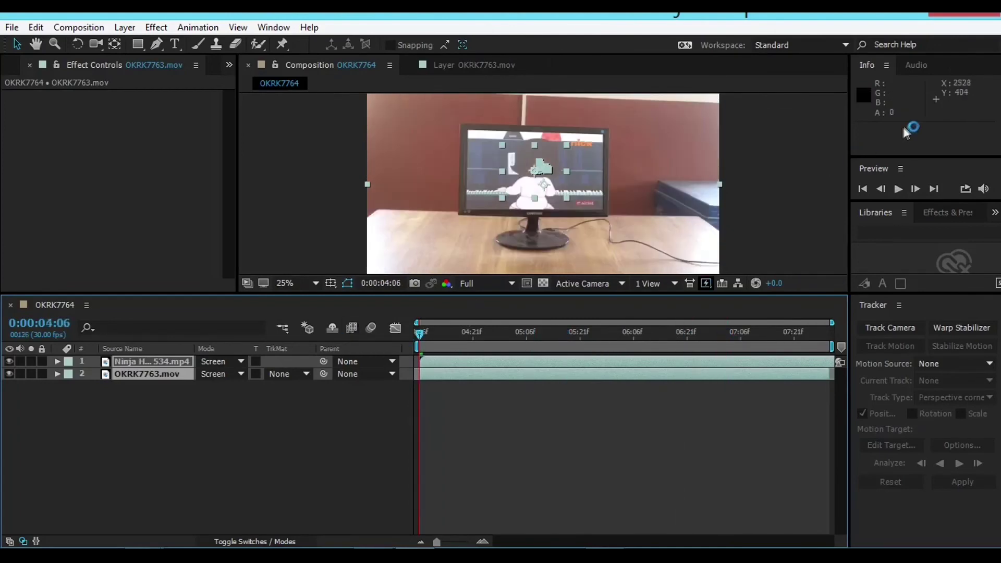
pyautogui.click(898, 187)
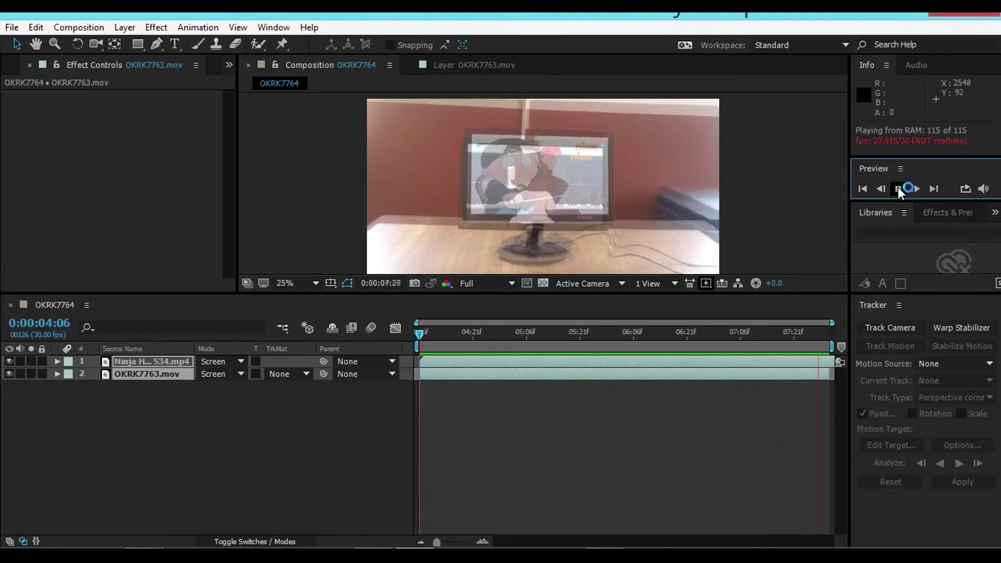
pyautogui.click(897, 189)
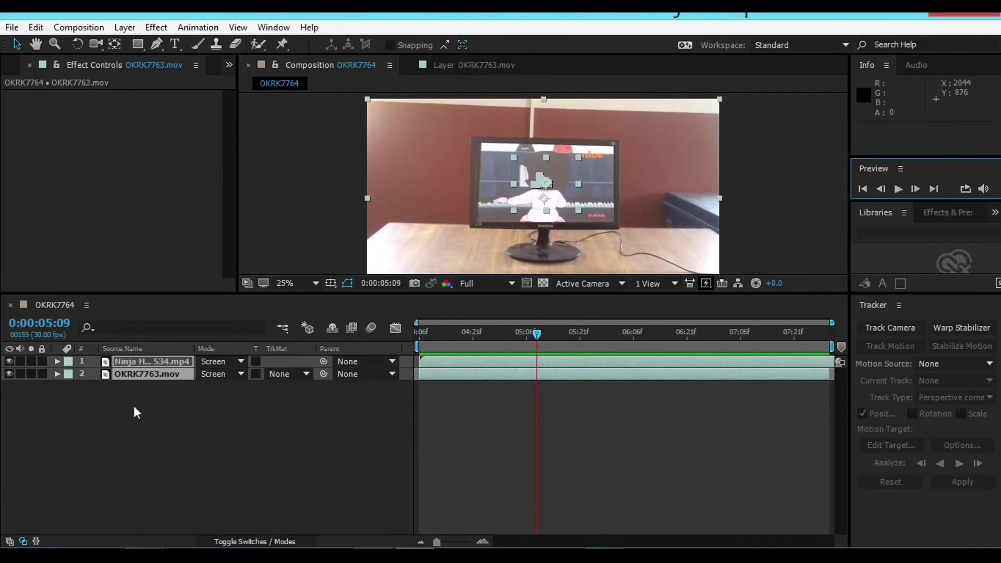
# - Pre-compose the Ninja Hattori and OKRK7763.mov layers into a composition named "screen replacement", moving all attributes into it
pyautogui.moveTo(134, 407); pyautogui.dragTo(152, 357)
pyautogui.rightClick(165, 371)
pyautogui.click(203, 472)
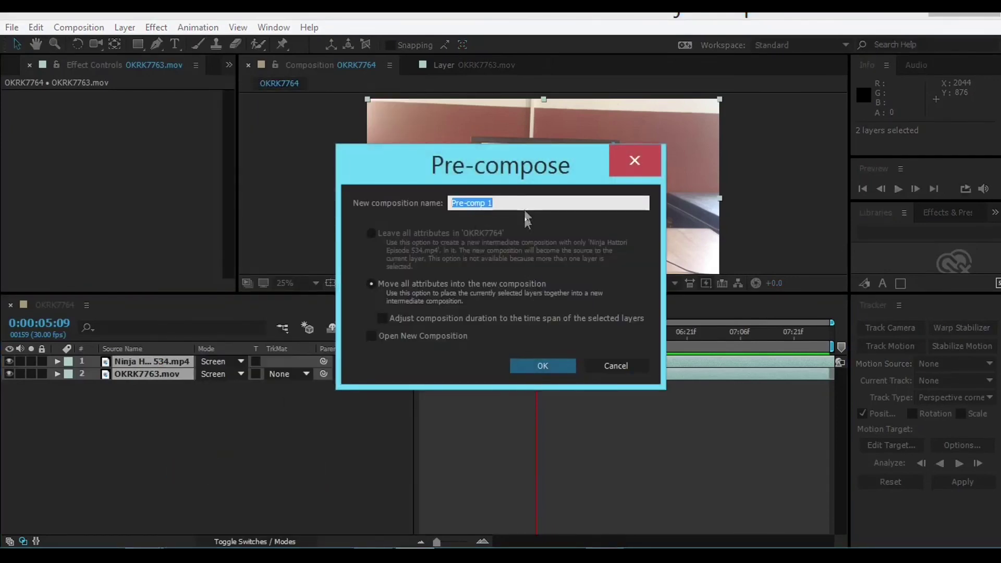
pyautogui.write('screen replaceme')
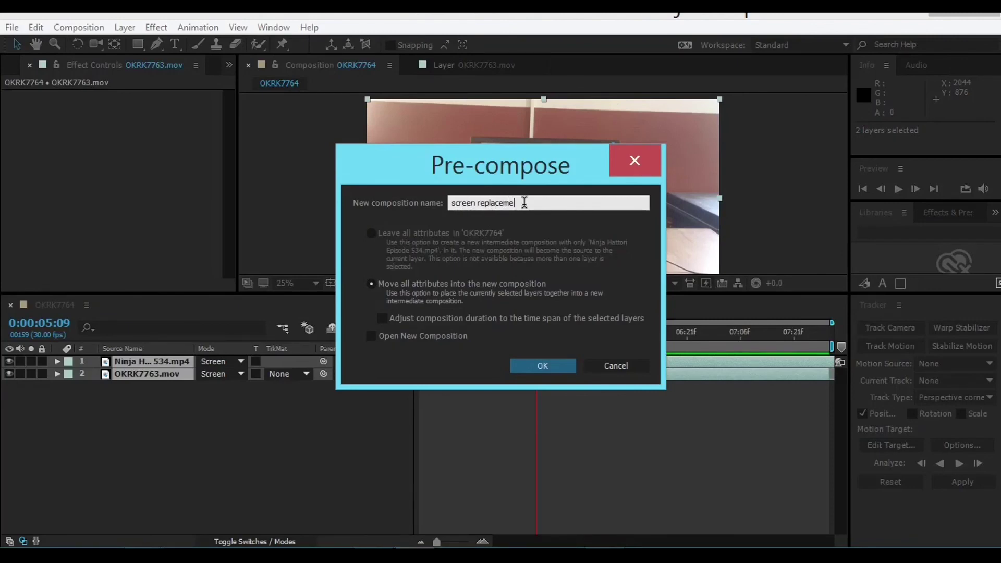
pyautogui.write('nt')
pyautogui.press('Return')
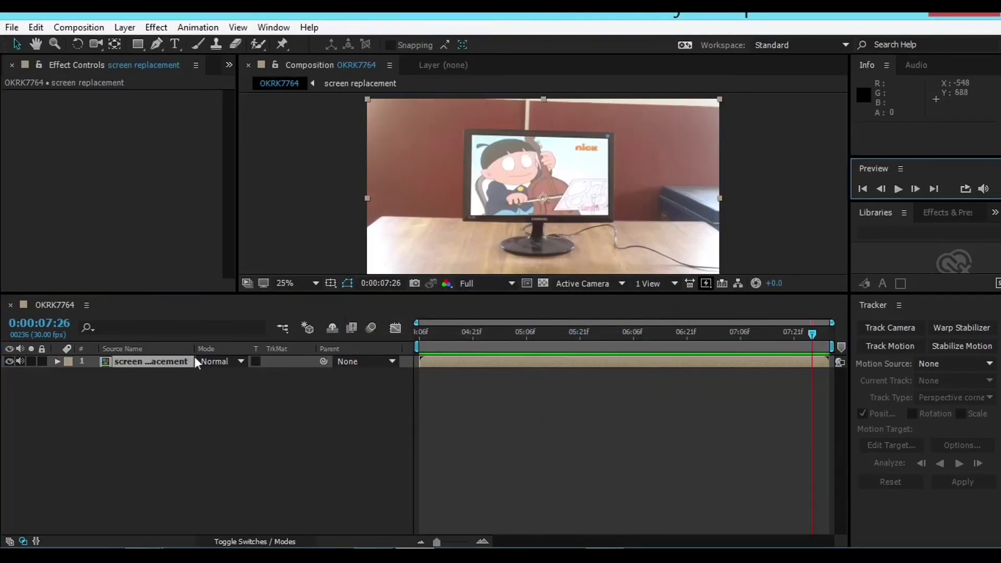
# - Add the OKRK7764 composition with the screen replacement layer to the render queue
pyautogui.click(168, 359)
pyautogui.click(15, 29)
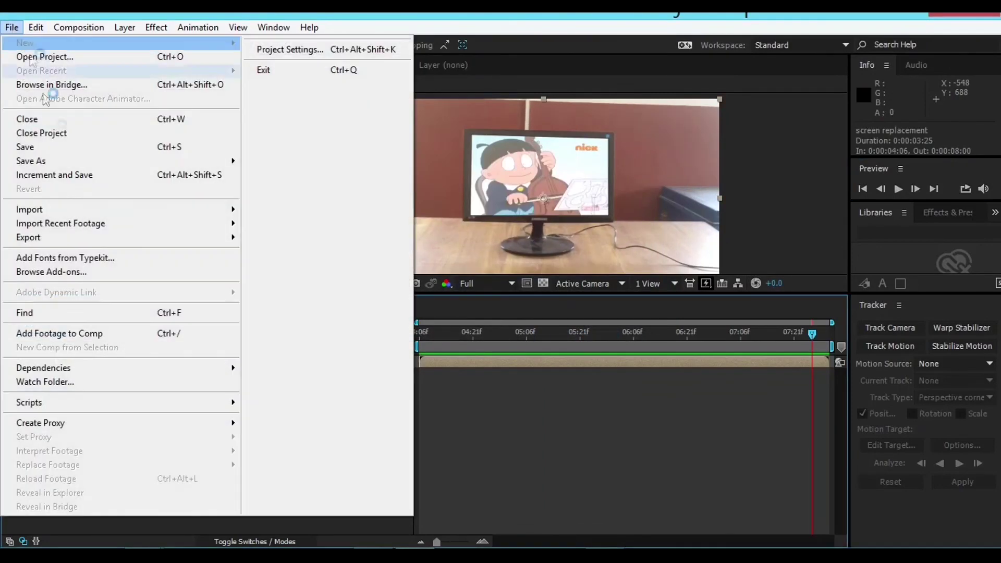
pyautogui.click(96, 27)
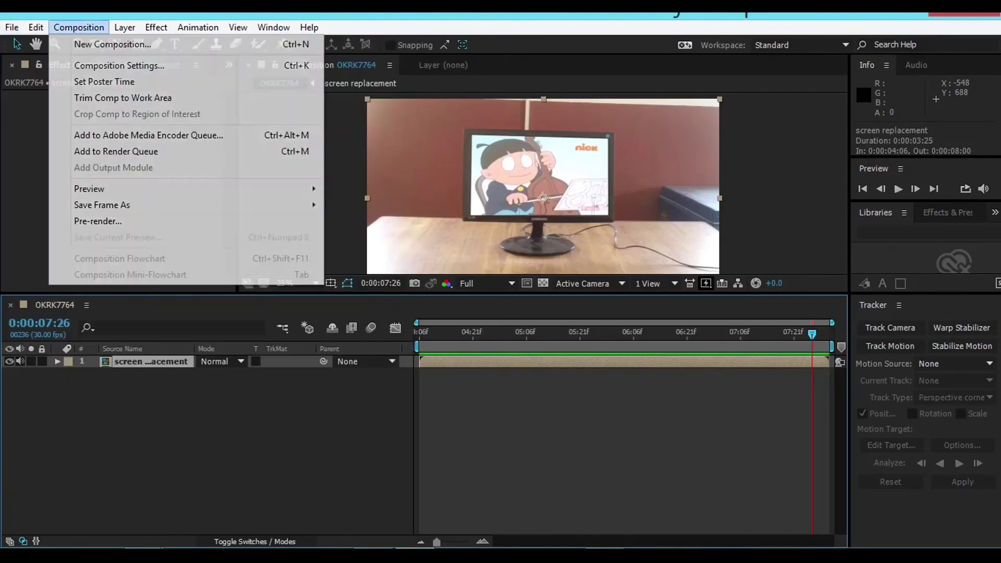
pyautogui.click(89, 152)
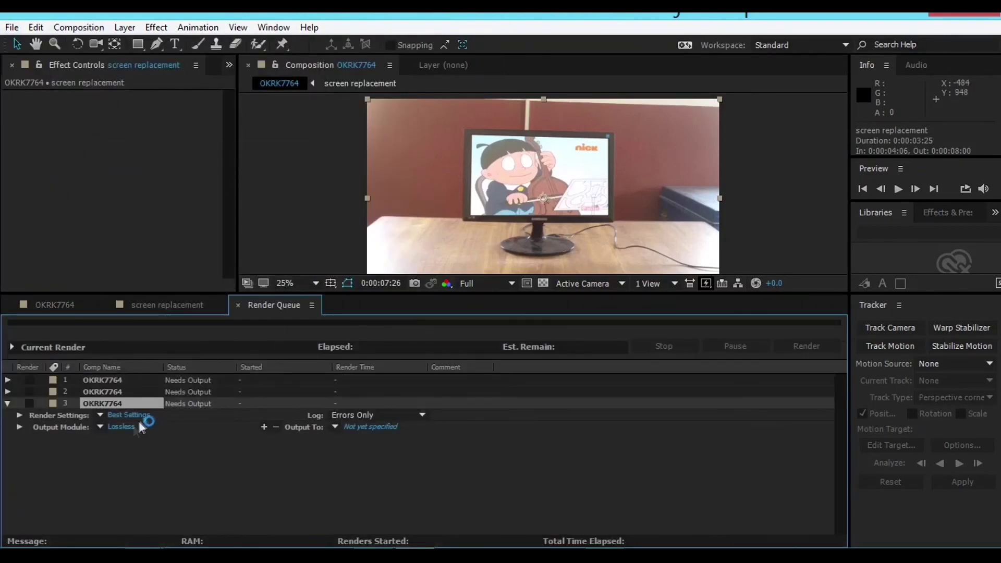
# - Set the queued composition's output to an AVI file named sr on the Desktop and start rendering
pyautogui.click(373, 427)
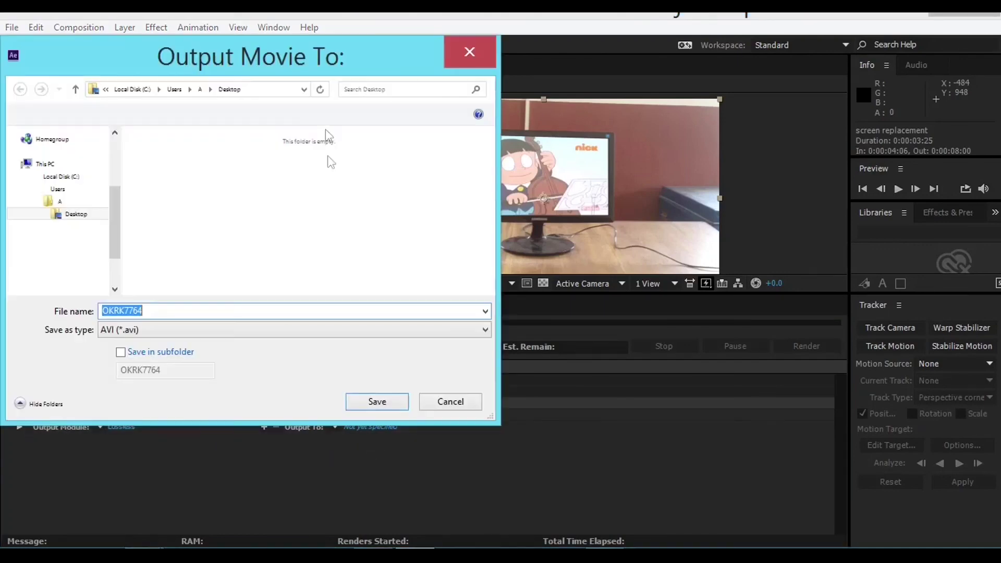
pyautogui.write('s')
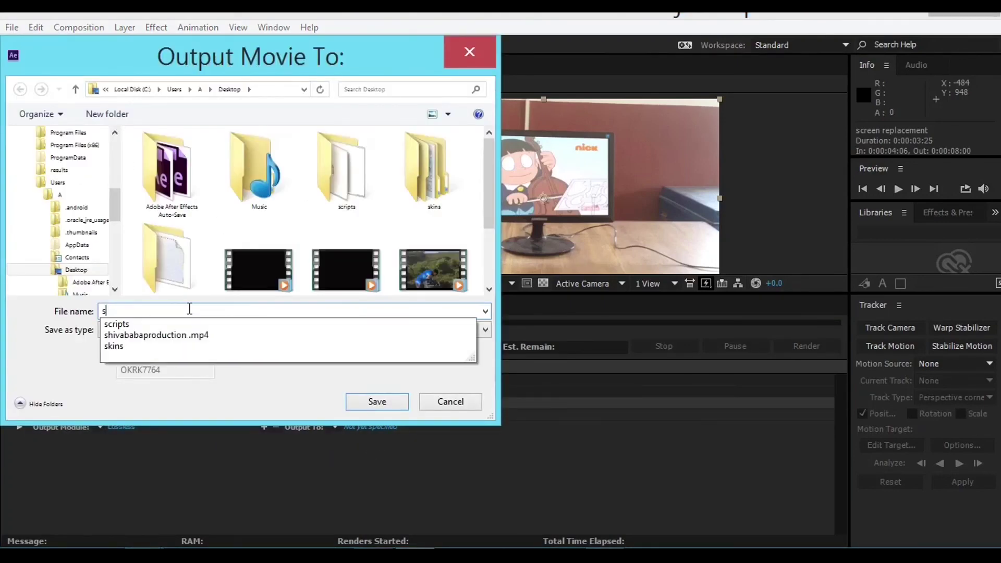
pyautogui.write('r')
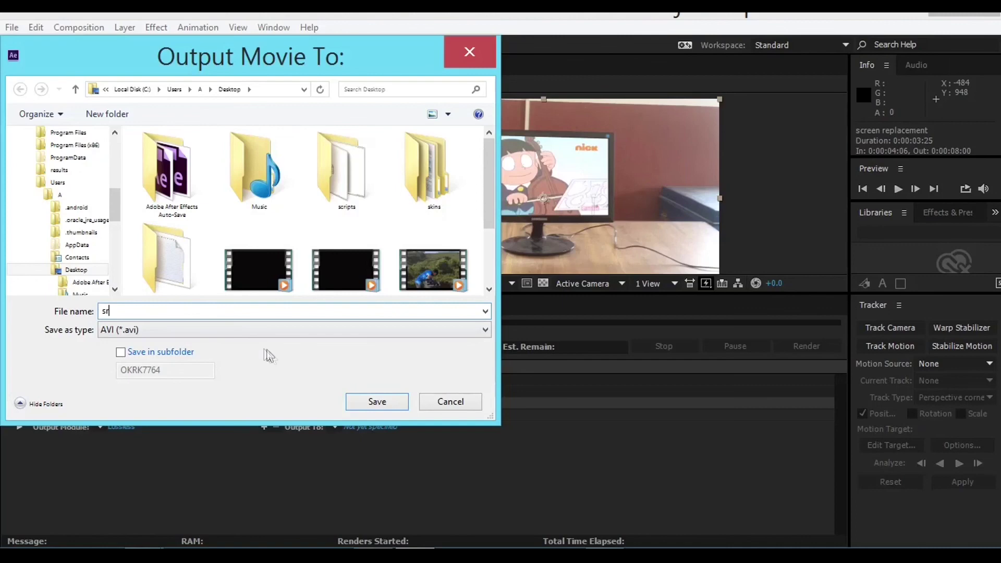
pyautogui.click(371, 402)
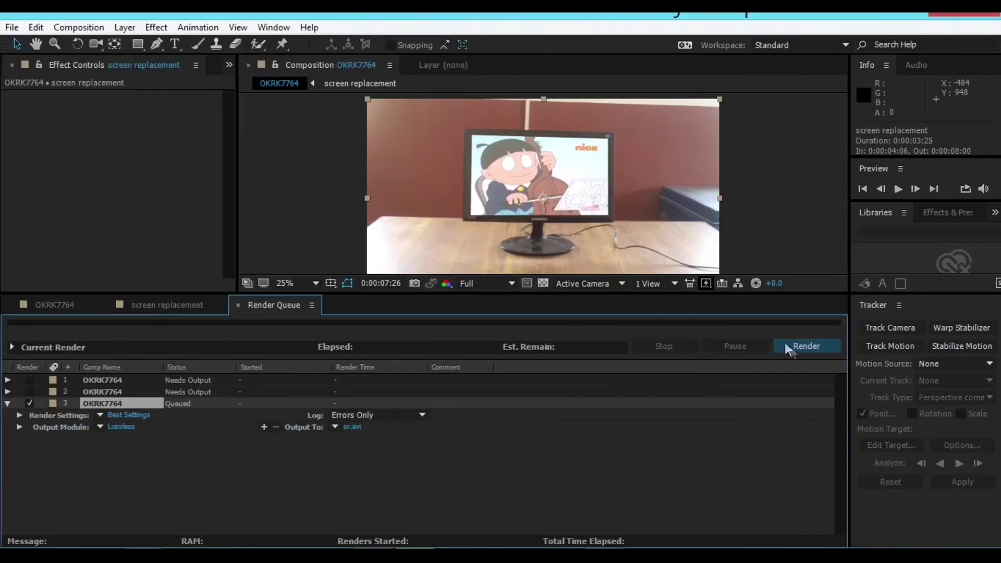
pyautogui.click(790, 346)
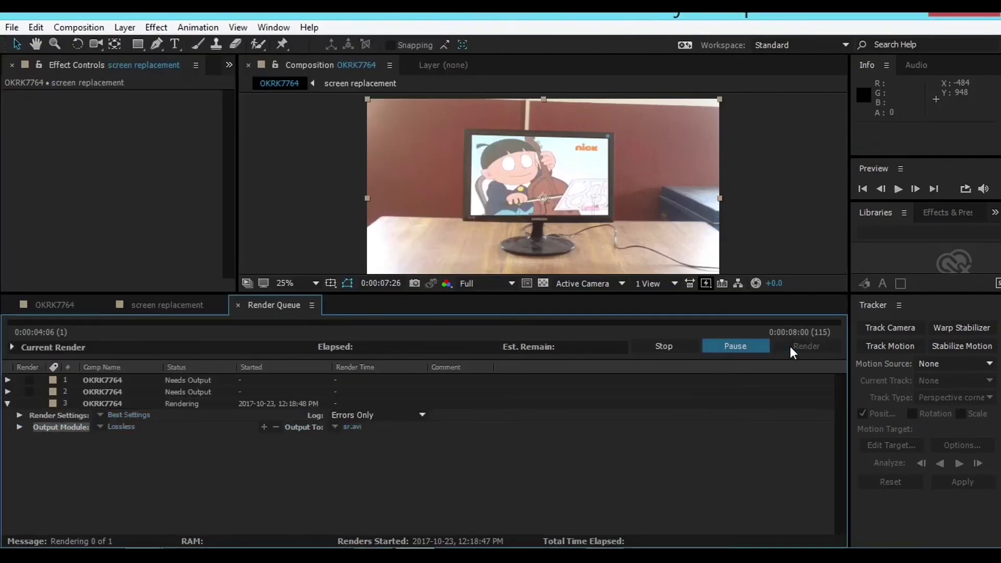